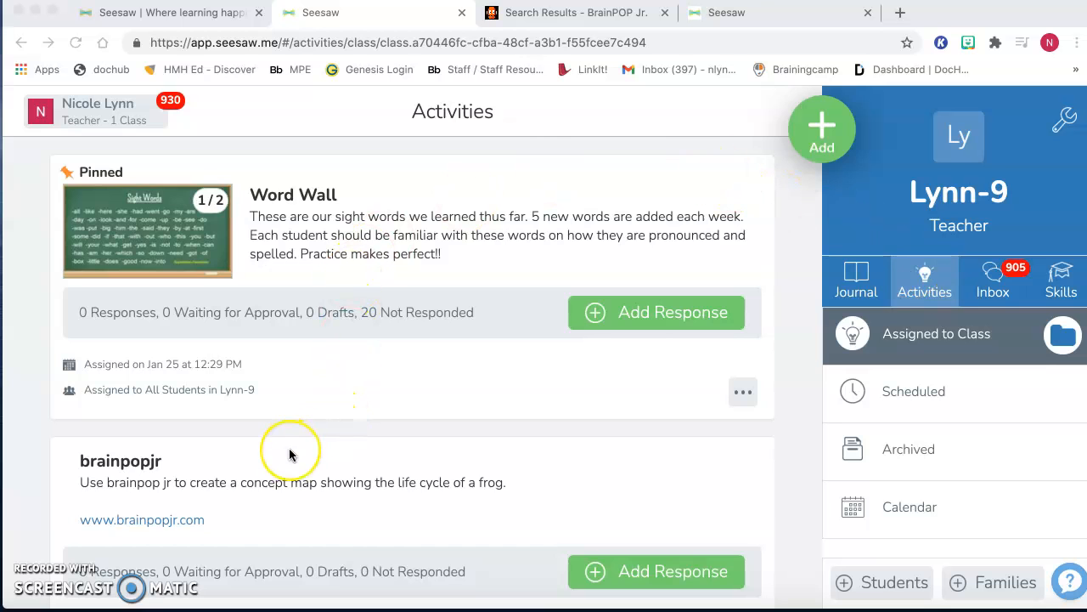
scroll(289, 455, down, 1)
scroll(288, 454, down, 2)
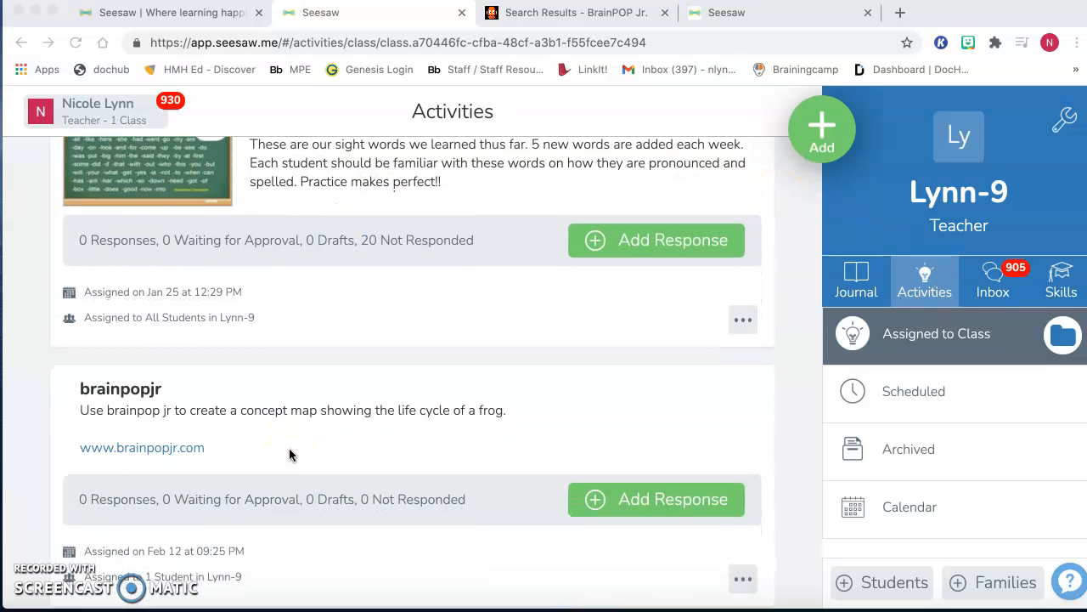
scroll(289, 454, down, 1)
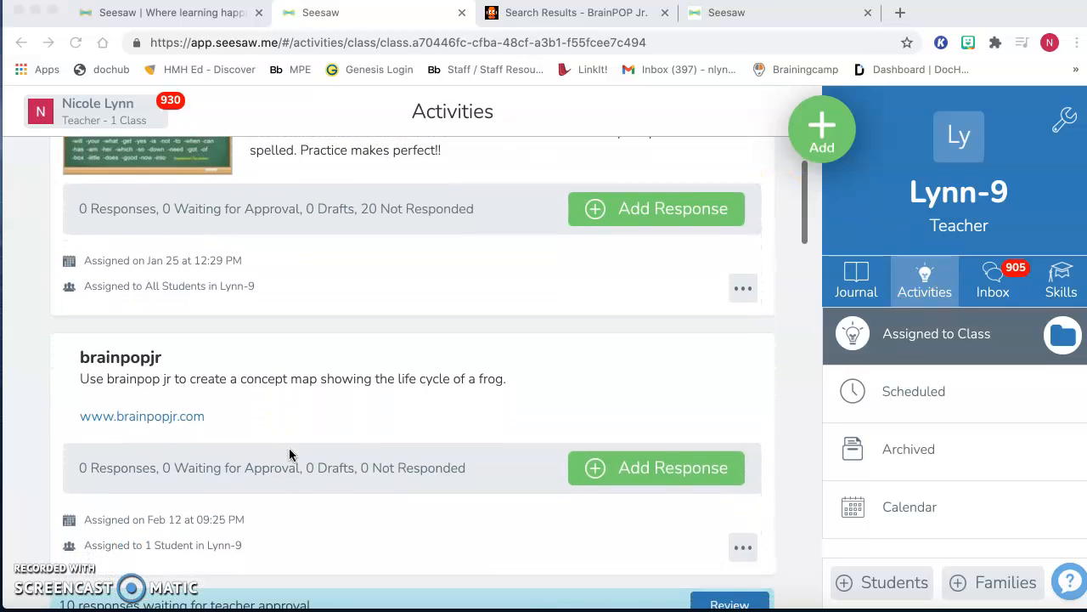
click(136, 416)
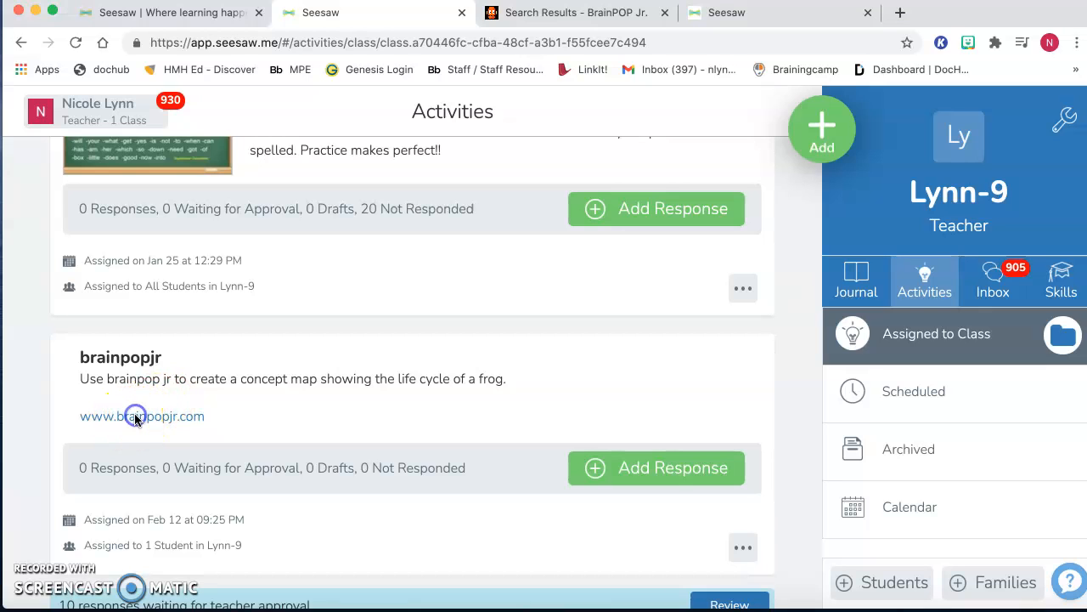
click(100, 417)
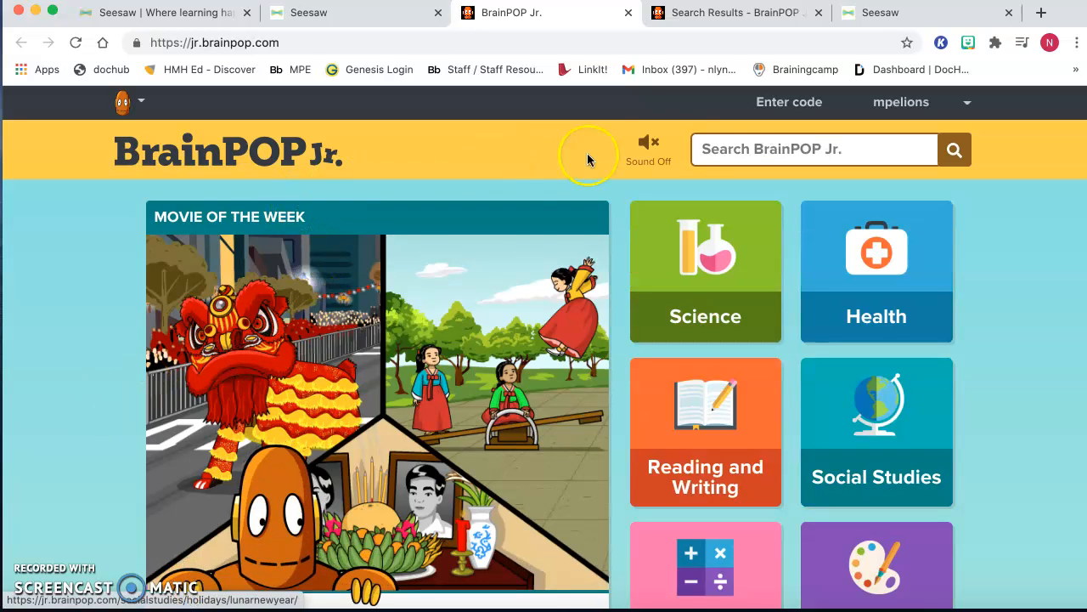
- Search BrainPOP Jr. for "frogs" and open the Frogs topic from the results
click(715, 155)
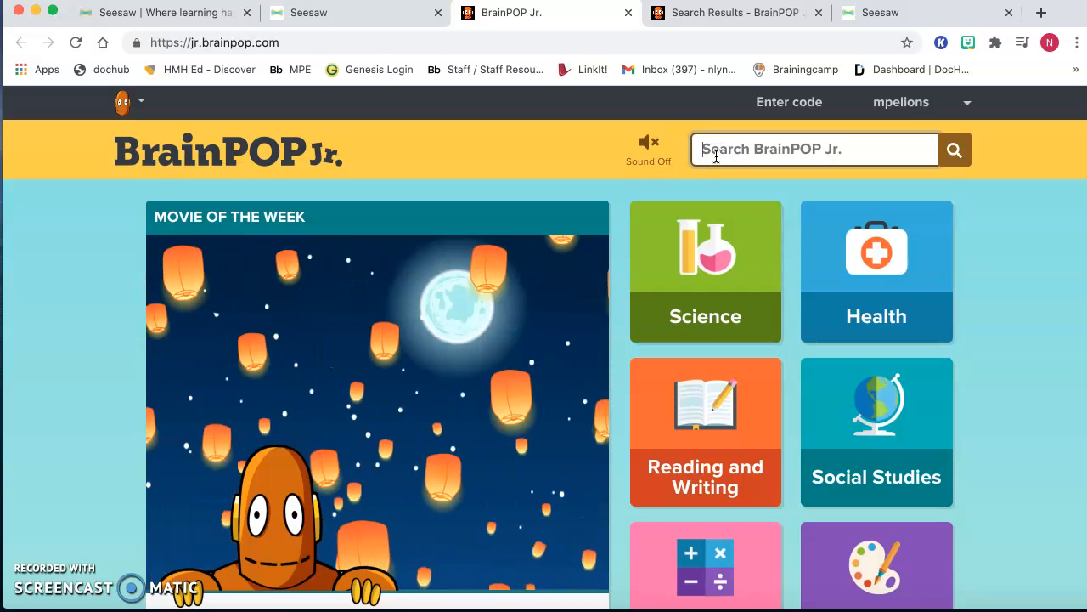
text(frogs)
key(Return)
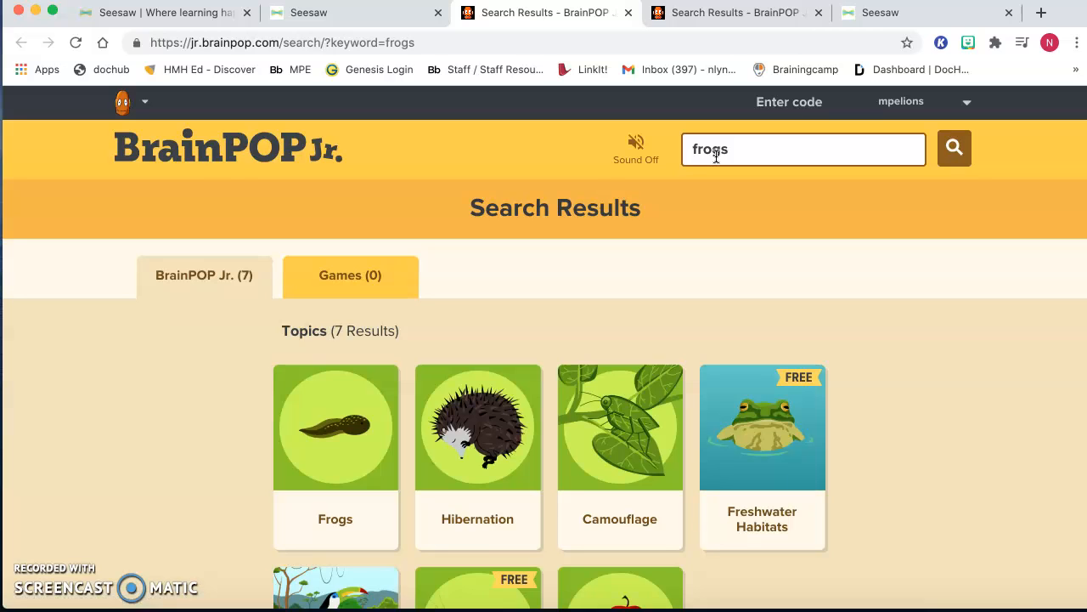
scroll(576, 294, down, 1)
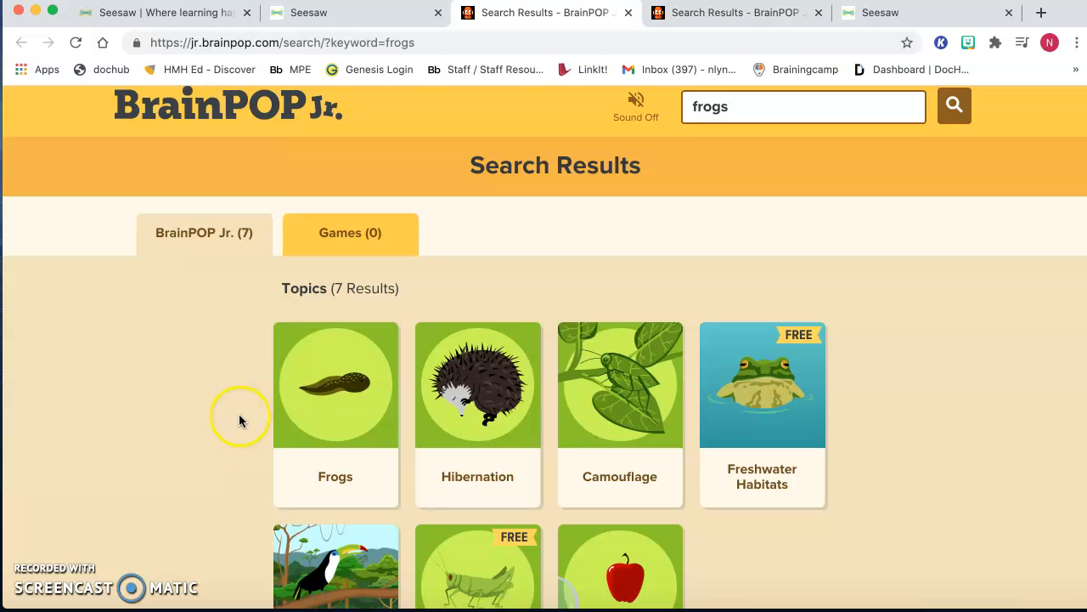
click(345, 446)
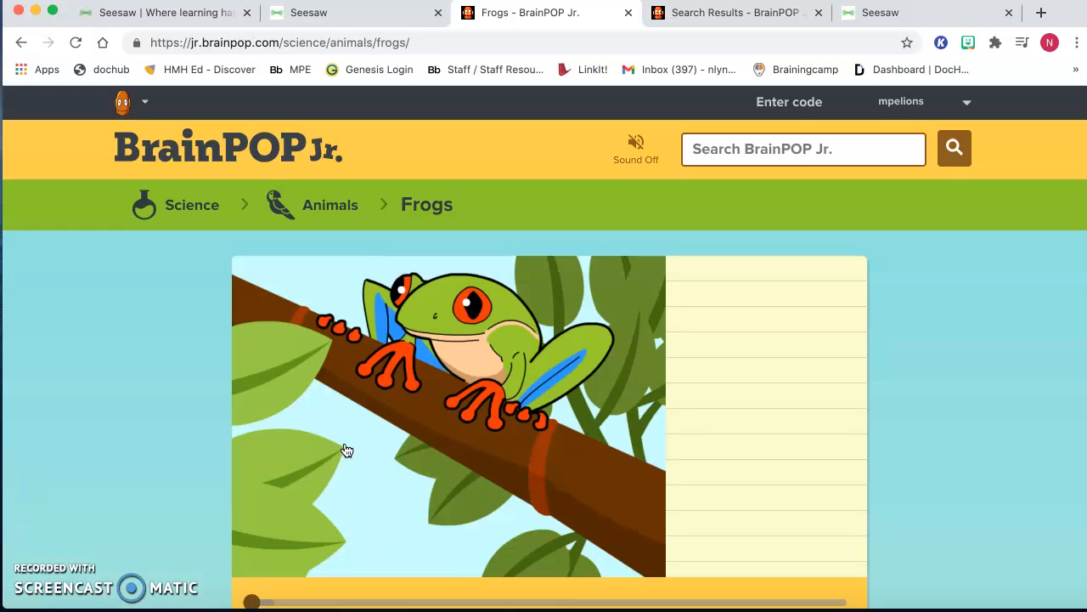
- Open the Make-a-Map activity for the Frogs topic
click(443, 423)
scroll(448, 424, down, 2)
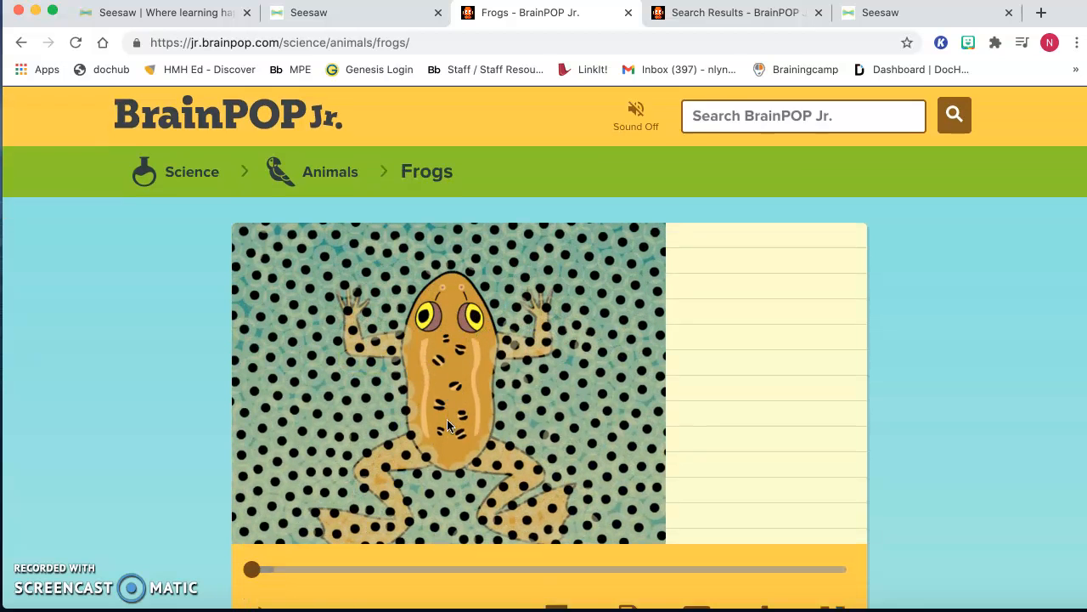
scroll(449, 426, down, 2)
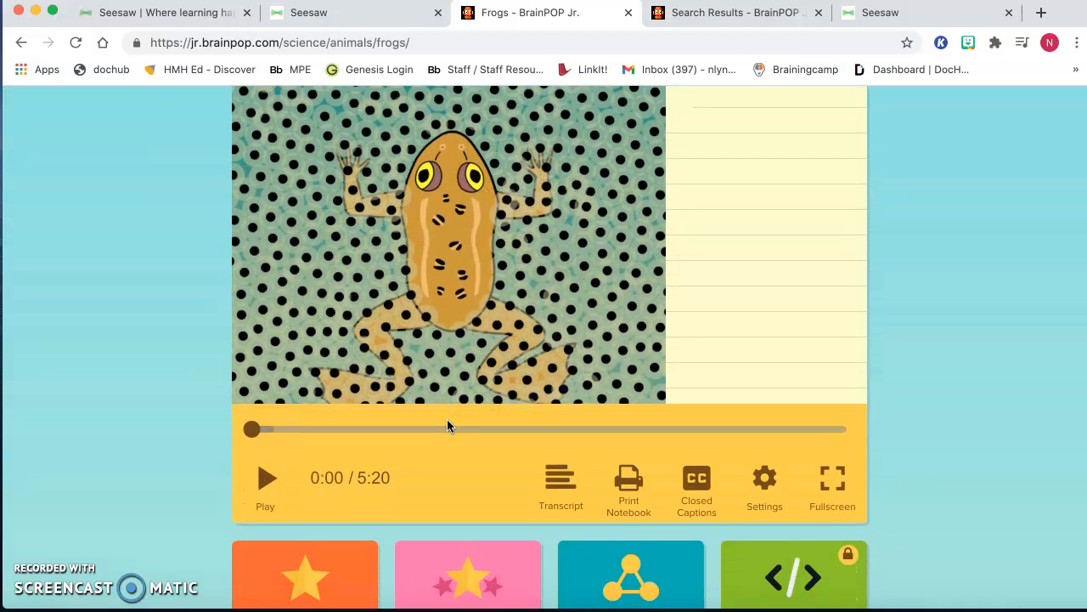
scroll(449, 426, down, 1)
scroll(446, 419, down, 1)
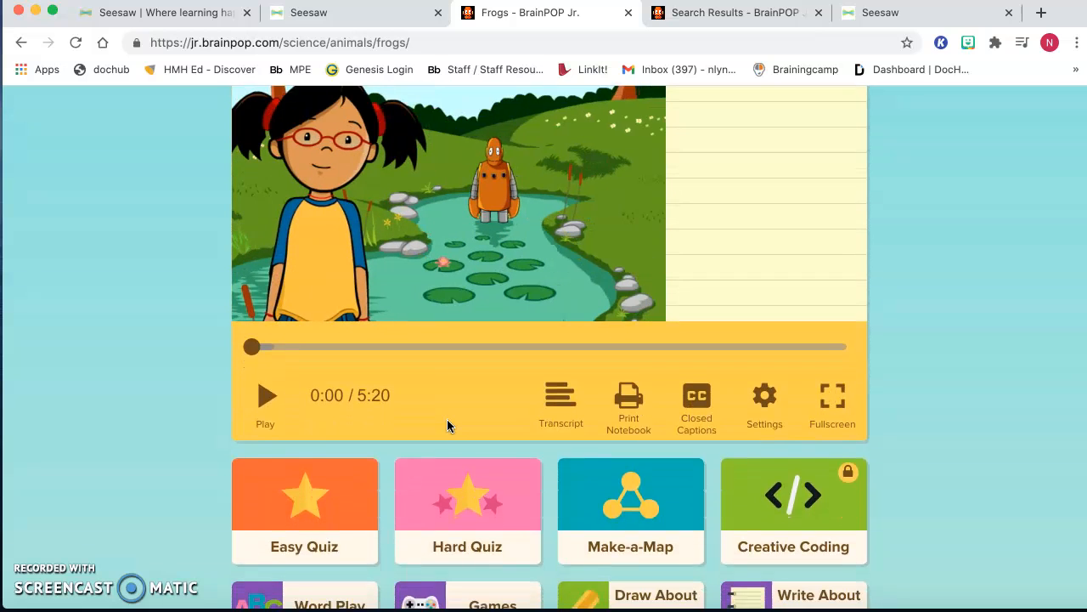
scroll(447, 418, down, 1)
click(572, 394)
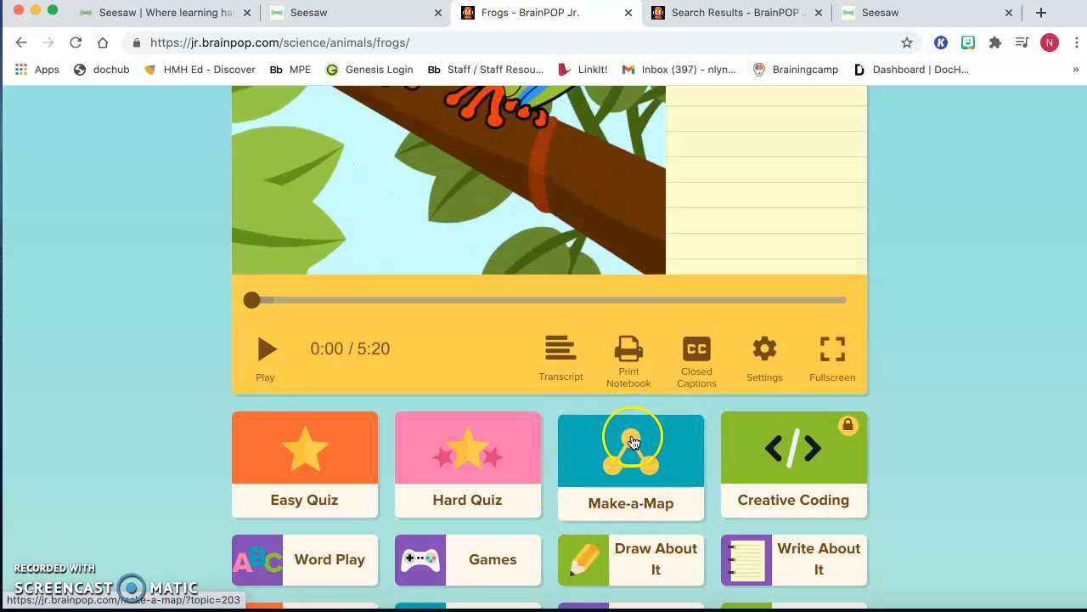
click(624, 480)
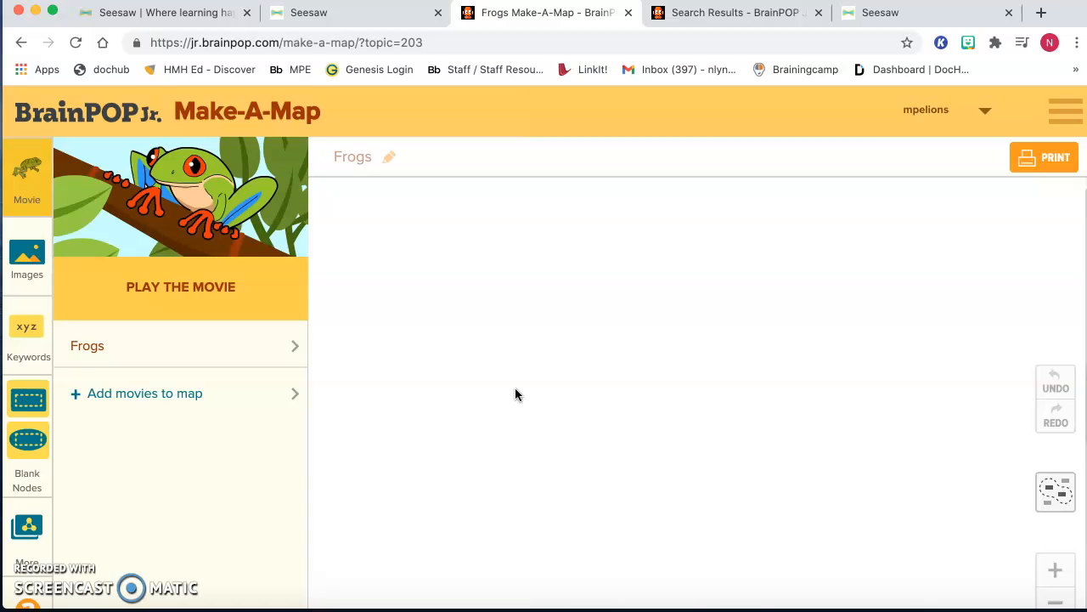
- Start the Frogs movie beside the map, pause it and skip ahead to 3:34, where frog growth is introduced
click(170, 286)
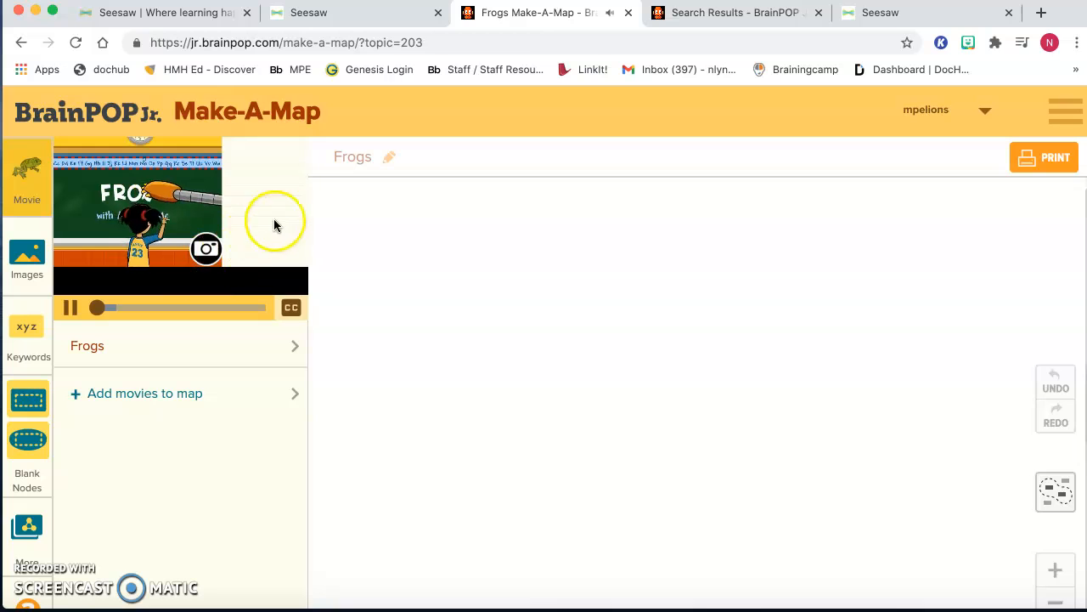
click(71, 307)
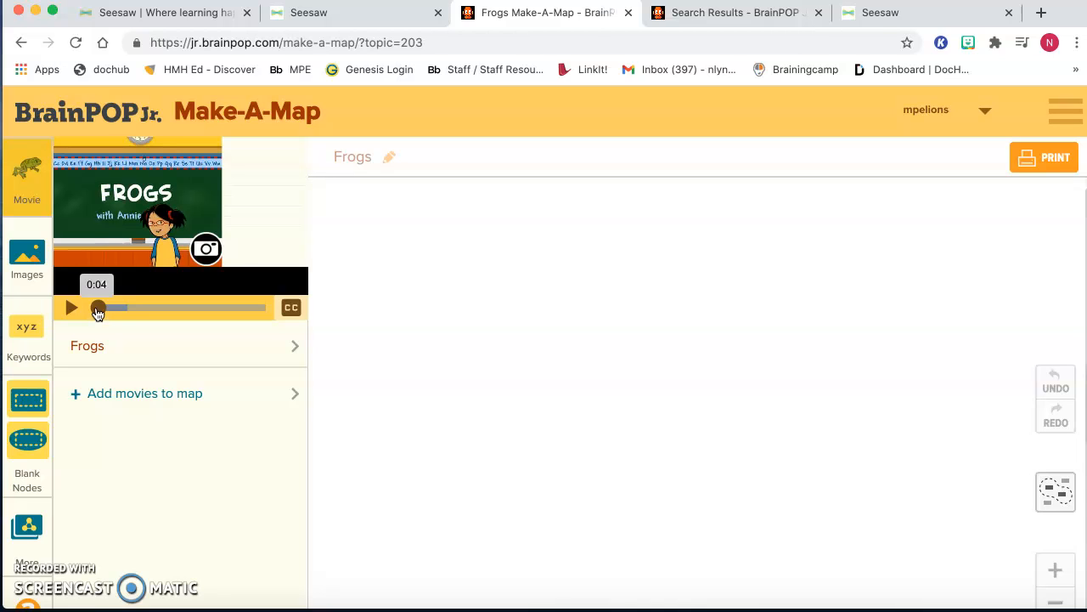
drag(98, 313, 211, 314)
click(211, 314)
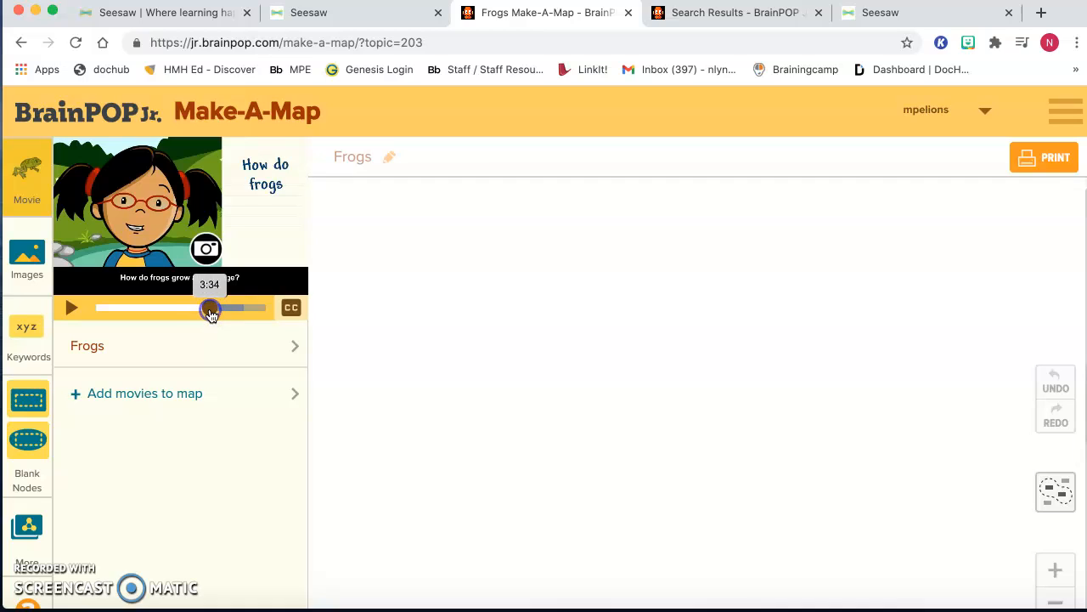
- Advance the paused movie to the egg-laying scene and capture the close-up frame of the frog eggs onto the map
drag(211, 314, 213, 314)
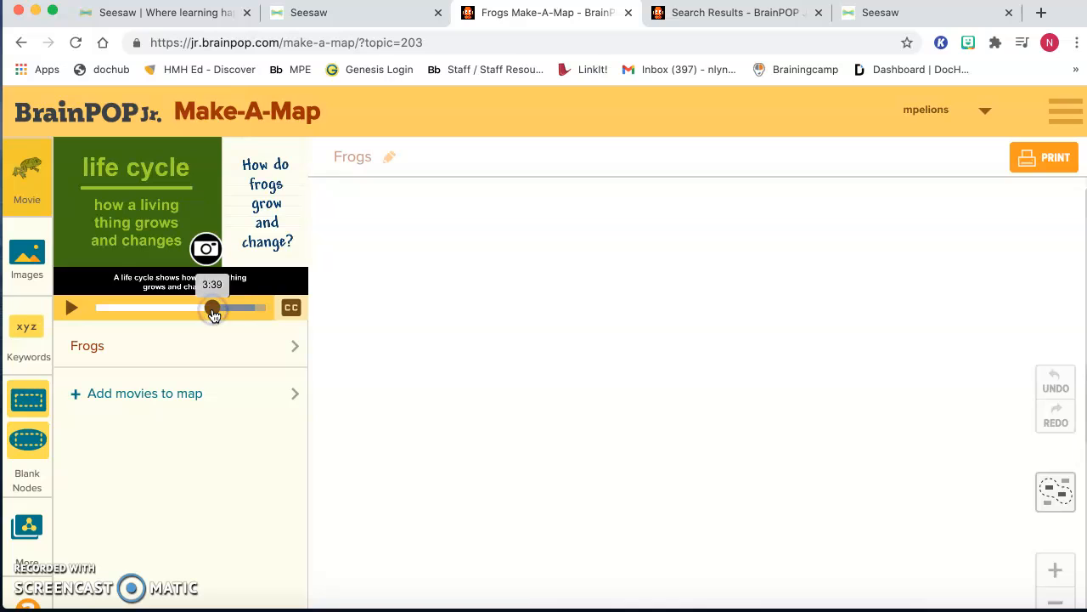
click(214, 311)
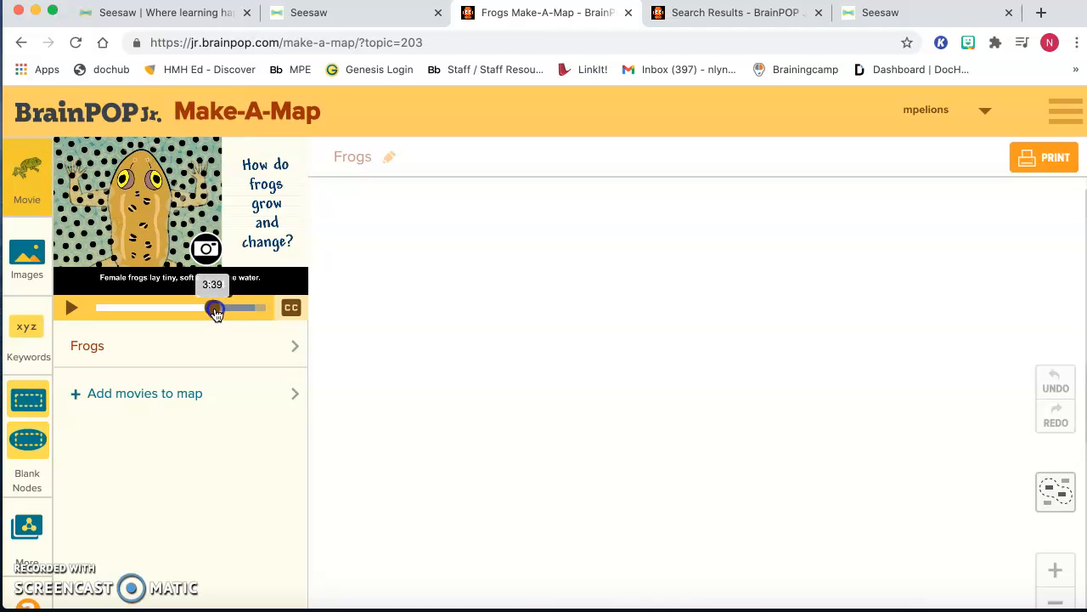
drag(216, 309, 218, 309)
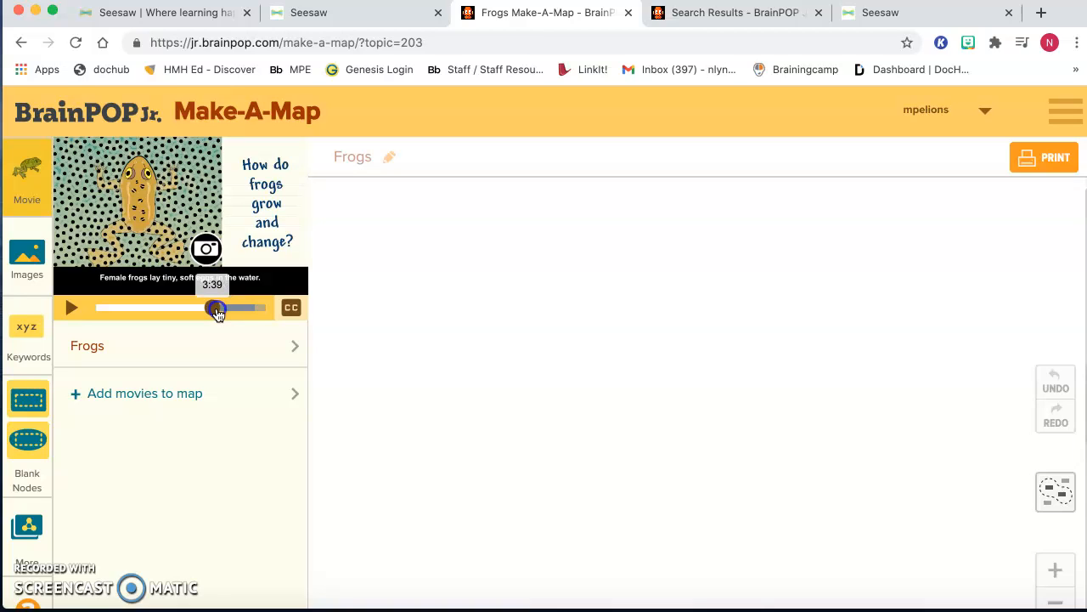
click(207, 256)
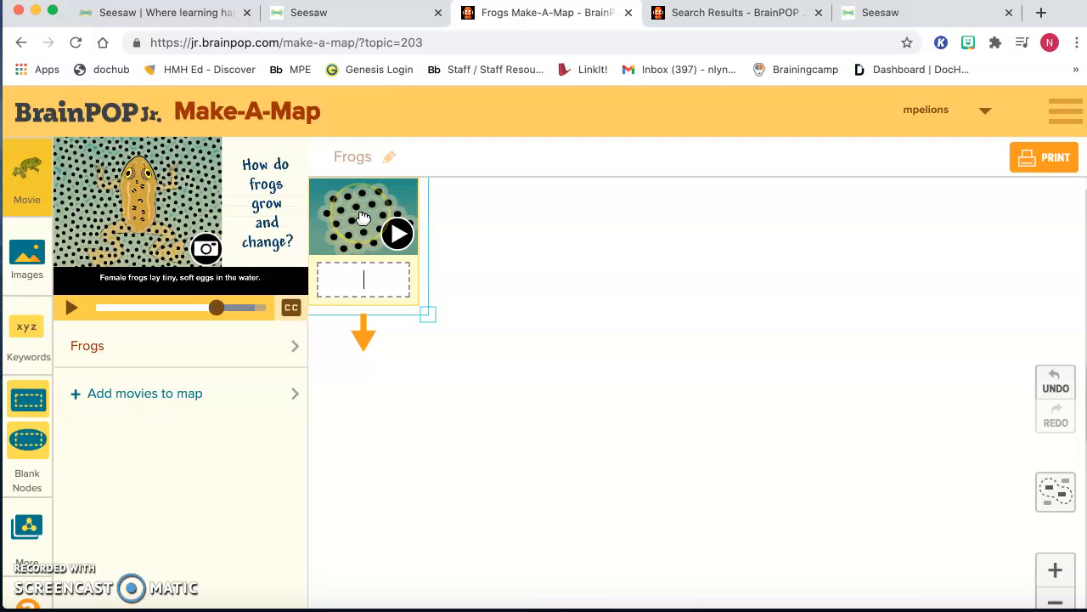
- Capture the movie frame of the adult frog among its eggs and place it in the lower middle of the map
click(218, 307)
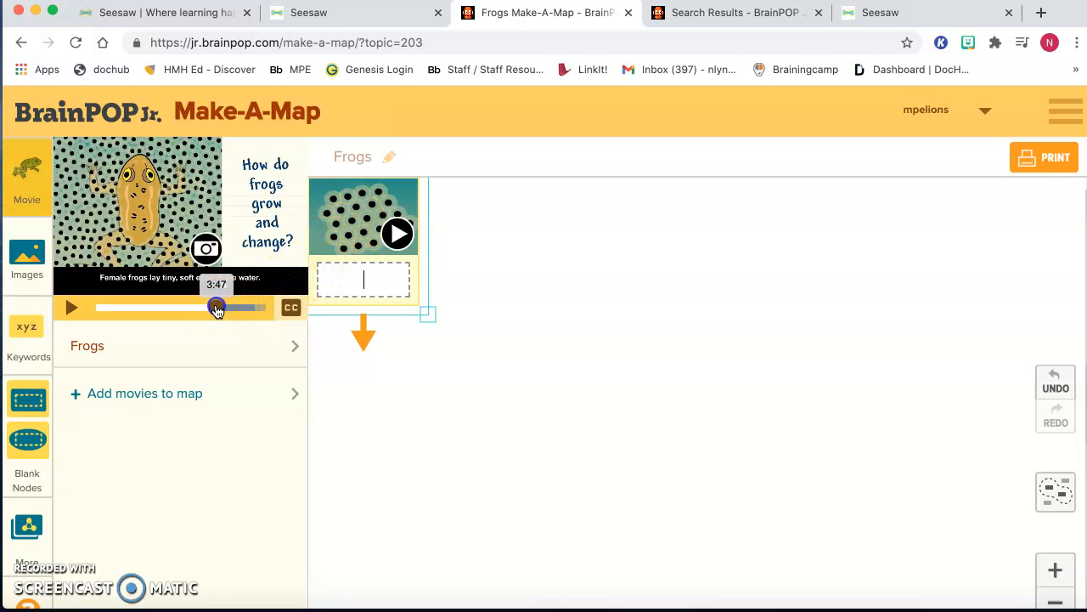
click(206, 248)
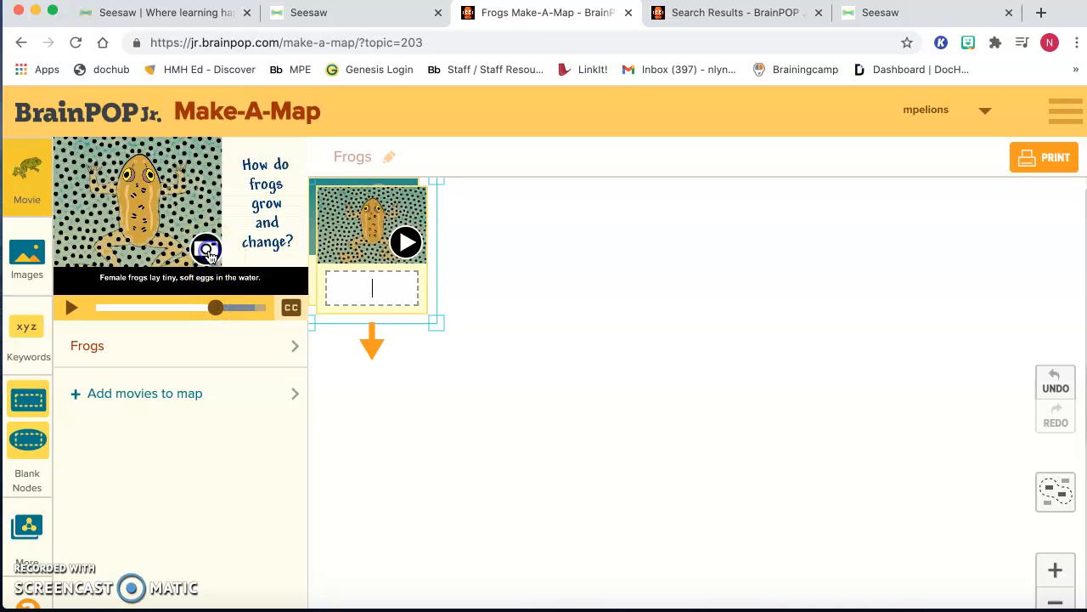
mouse_move(407, 260)
mouse_down()
mouse_move(638, 485)
mouse_move(653, 470)
mouse_up()
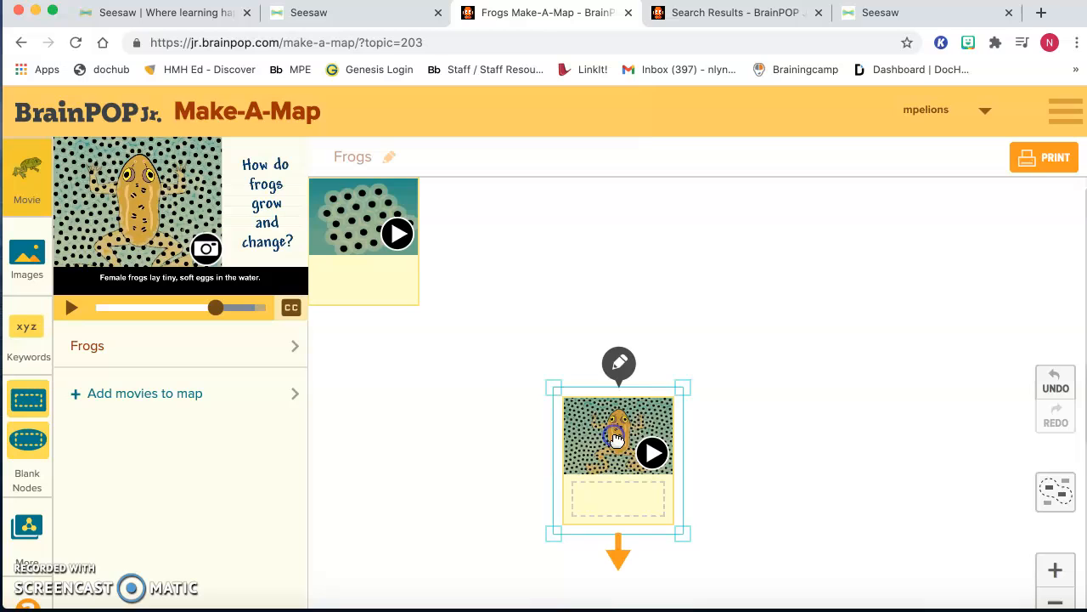
- Label the adult frog snapshot "Adult frog laying eggs"
click(608, 491)
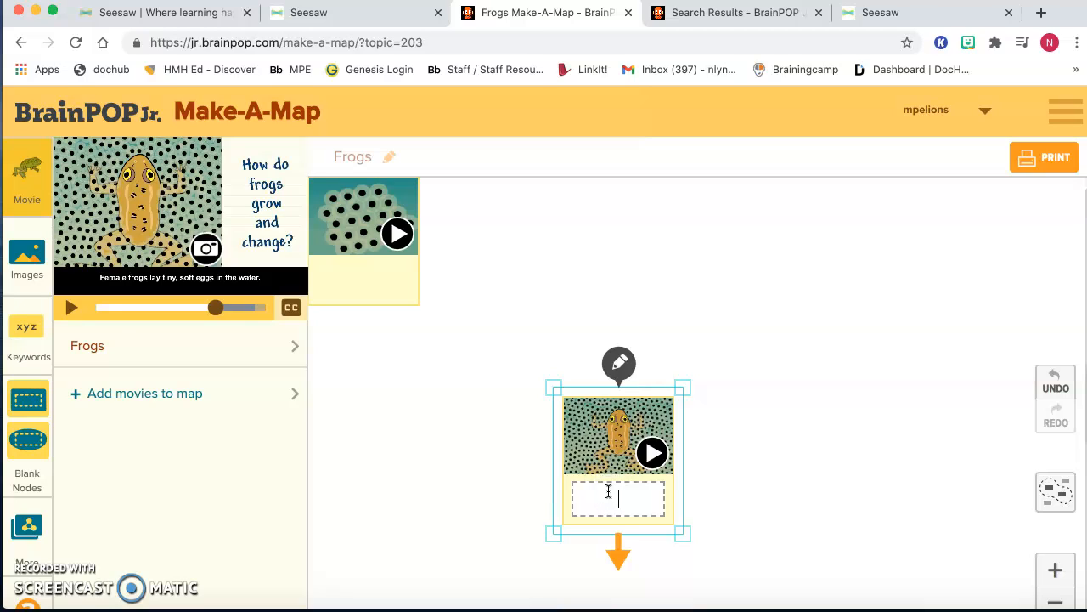
text(Adult frog laying eggs)
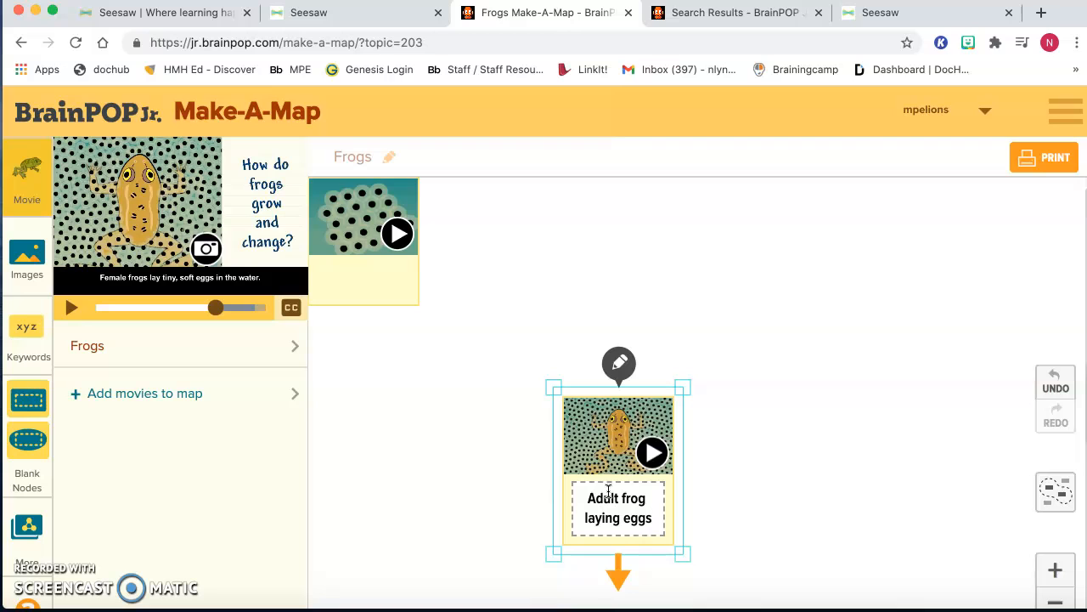
- Shrink the adult frog node to roughly half its size and shift it slightly lower on the map
drag(682, 550, 628, 485)
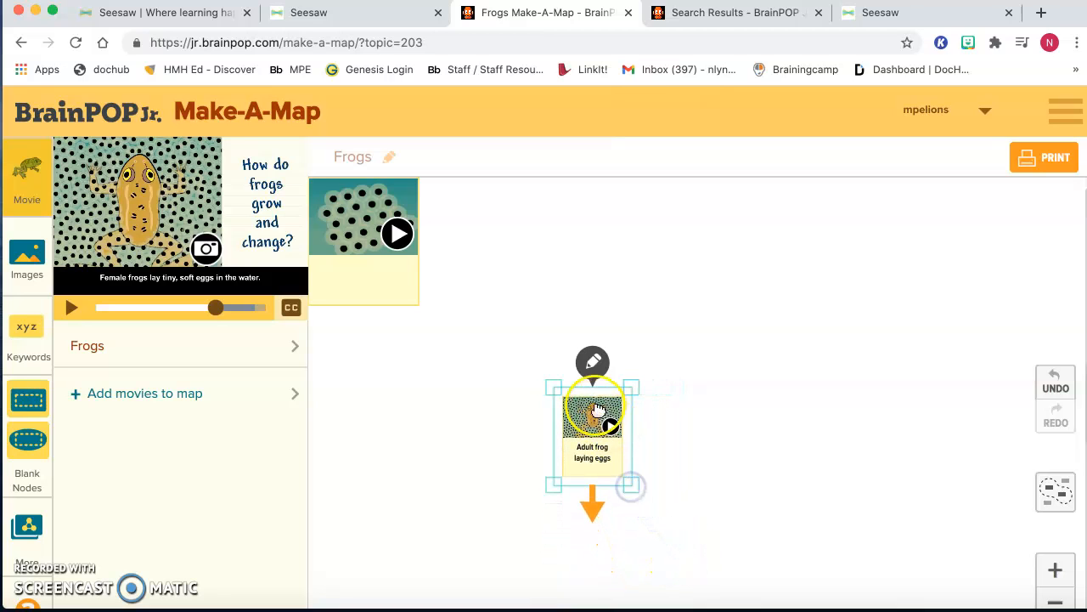
drag(554, 384, 567, 396)
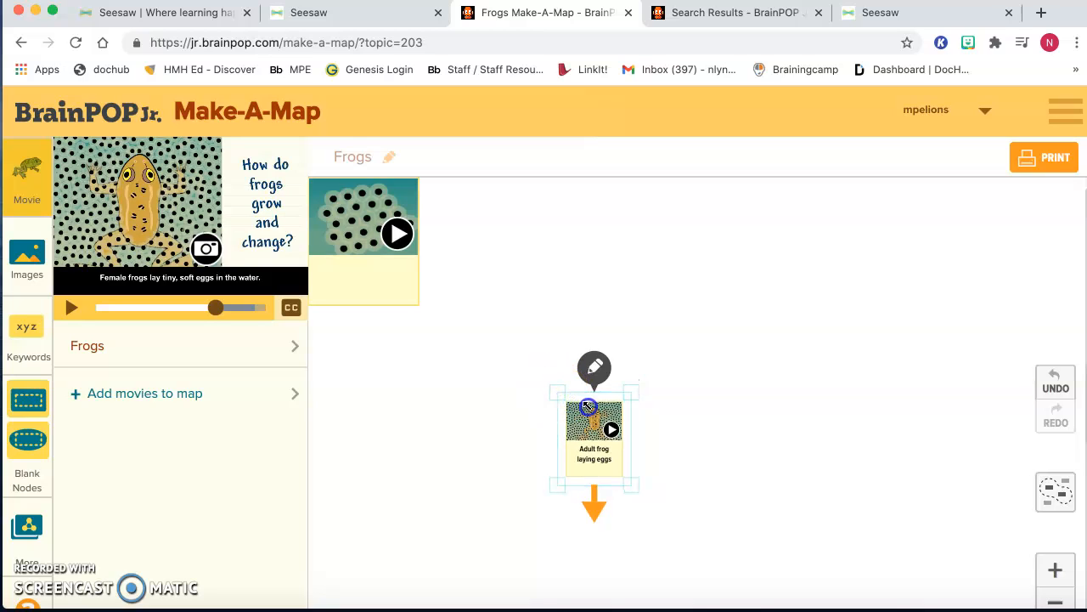
drag(625, 487, 668, 536)
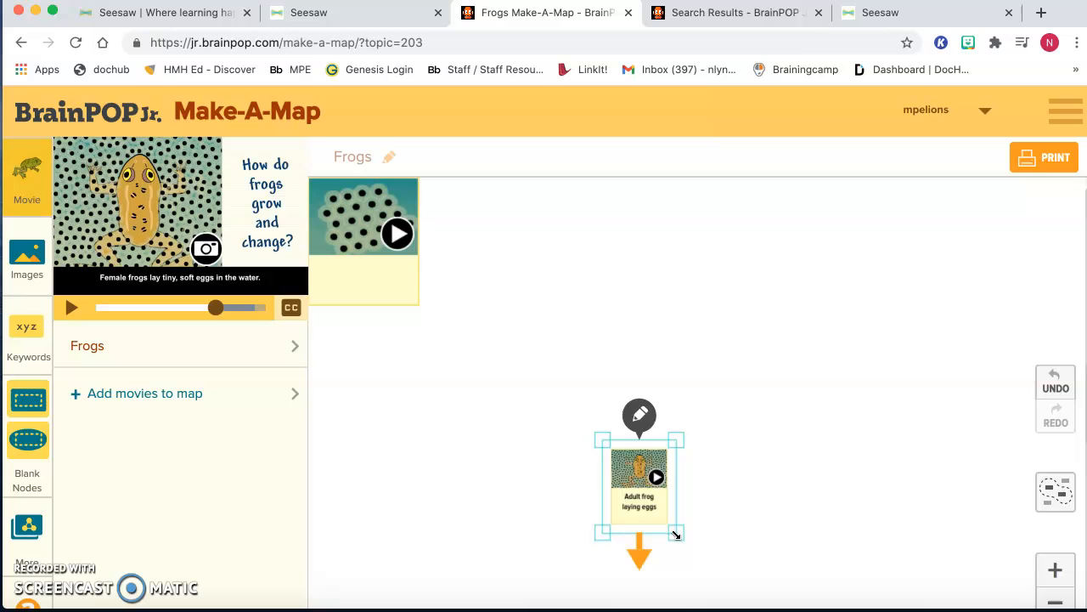
drag(676, 534, 682, 536)
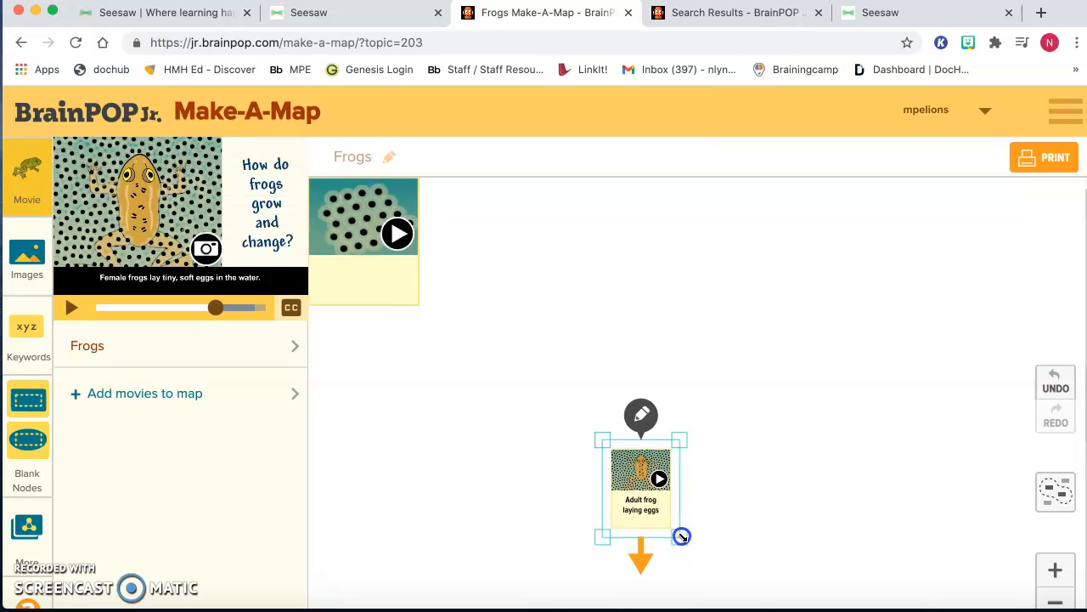
- Try to draw a connector arrow from the adult frog node toward the egg snapshot
click(738, 502)
click(648, 531)
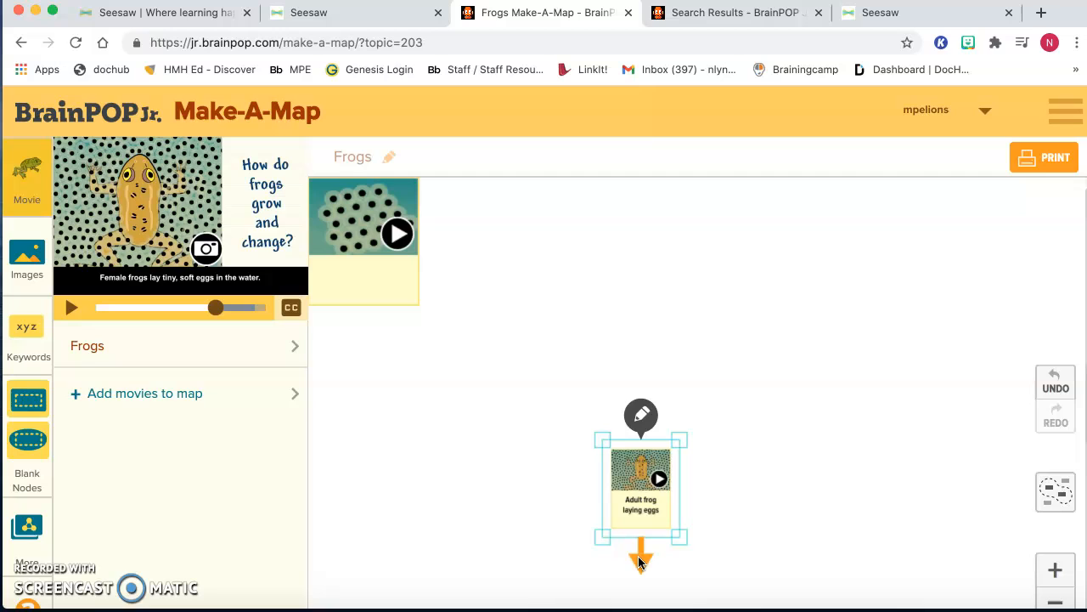
drag(640, 562, 527, 462)
drag(637, 548, 527, 348)
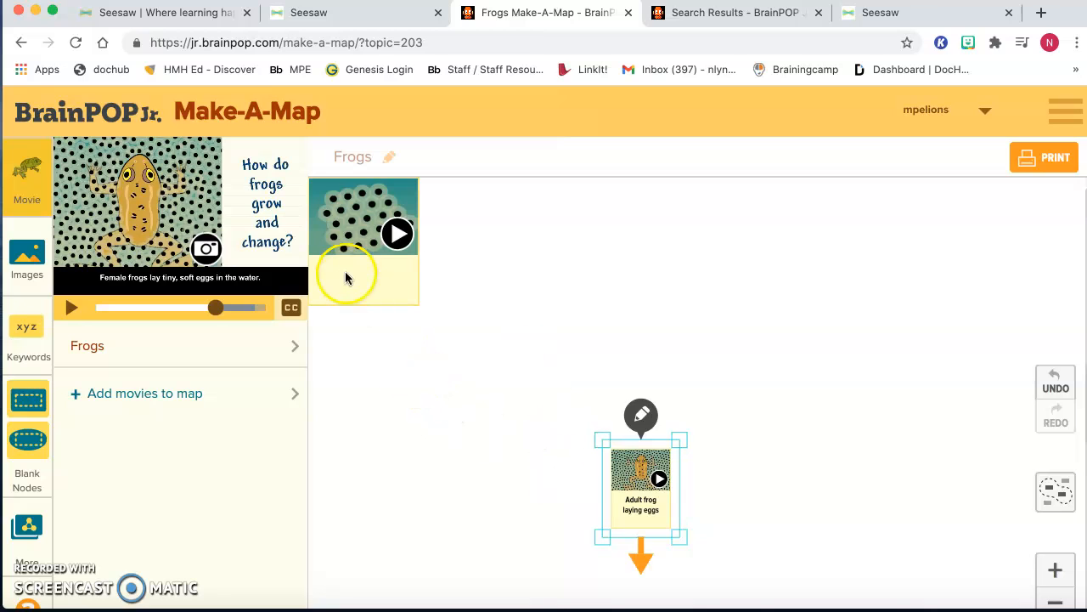
- Move the egg snapshot to the upper left of the adult frog node and shrink it to a similar size
click(363, 233)
drag(363, 233, 482, 360)
drag(428, 308, 482, 371)
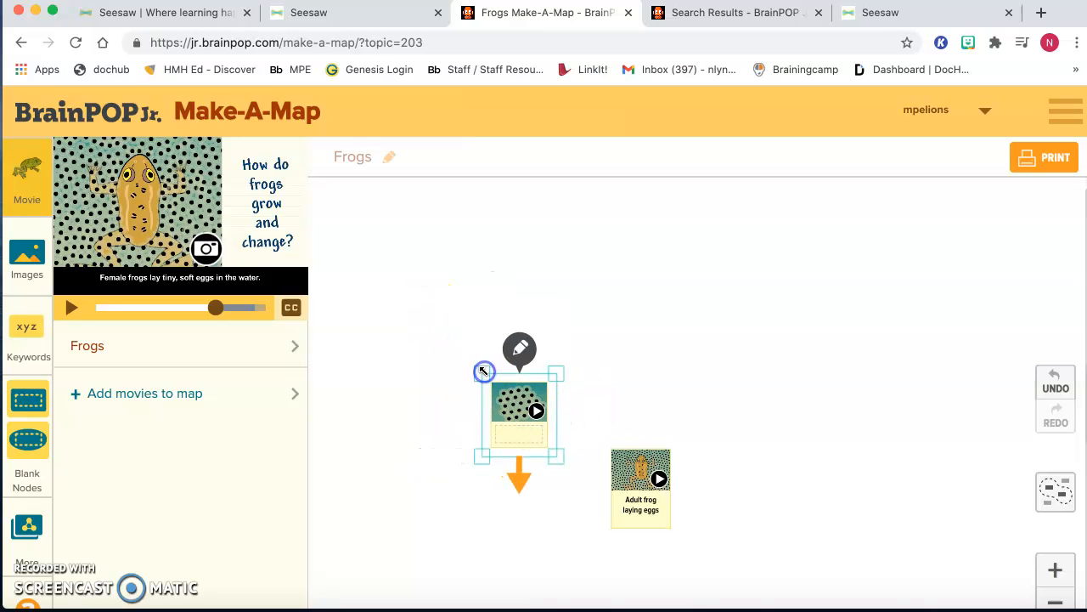
- Label the egg snapshot "eggs" and connect it with an arrow to the adult frog node
click(511, 434)
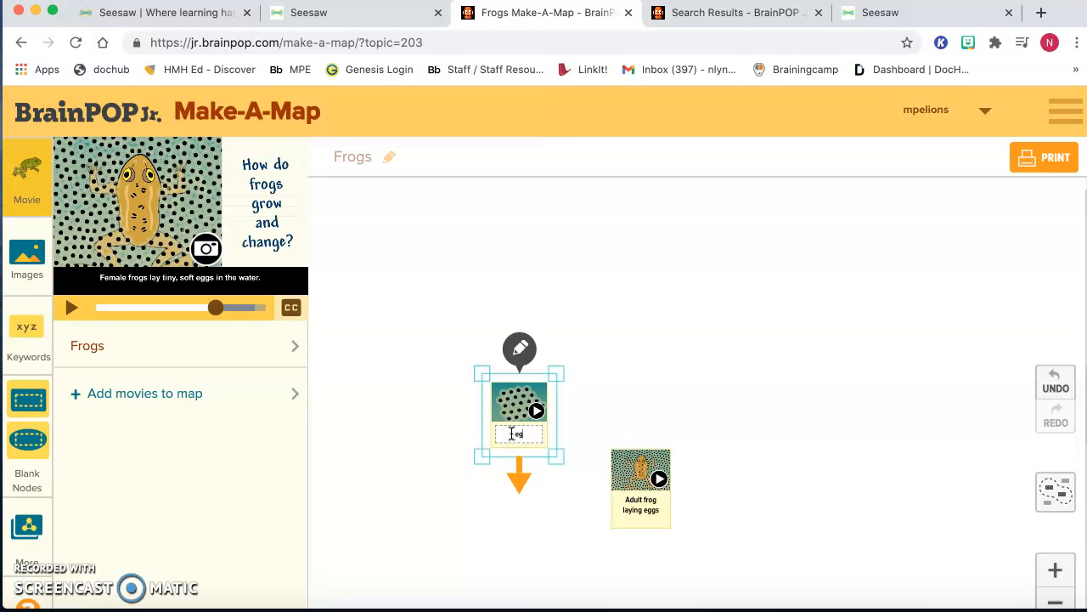
click(553, 529)
drag(519, 485, 607, 514)
click(580, 467)
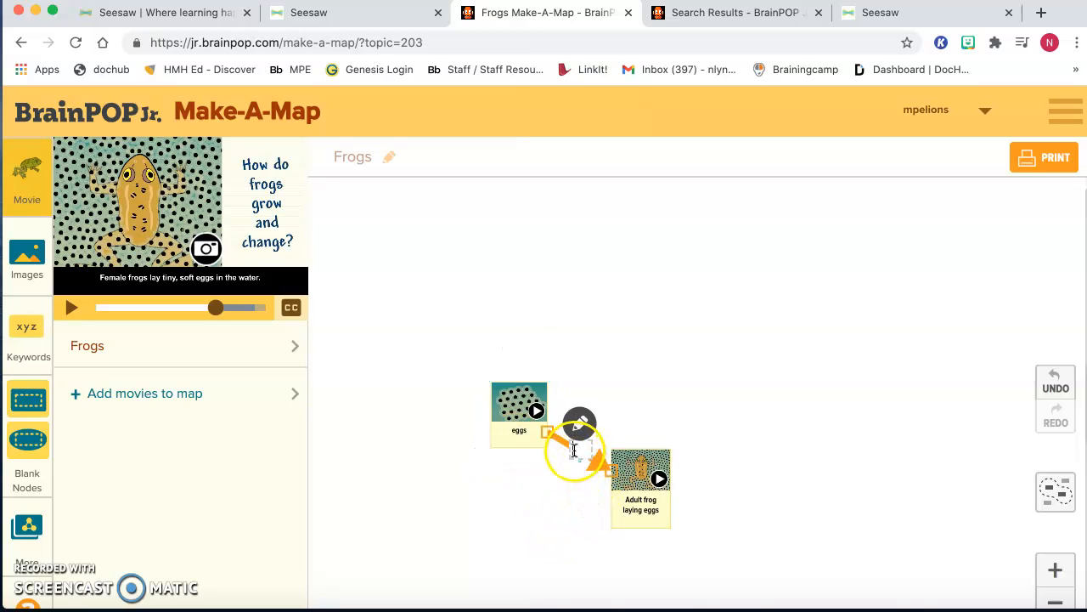
- Turn on the arrowhead at the eggs end of the connector between the two nodes
click(575, 450)
click(579, 423)
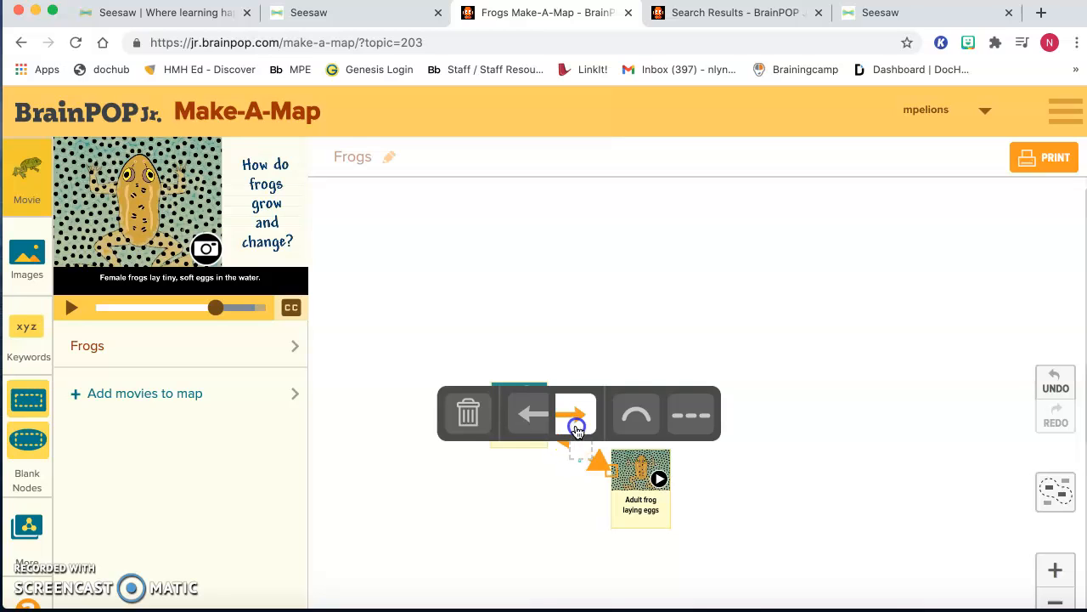
click(531, 412)
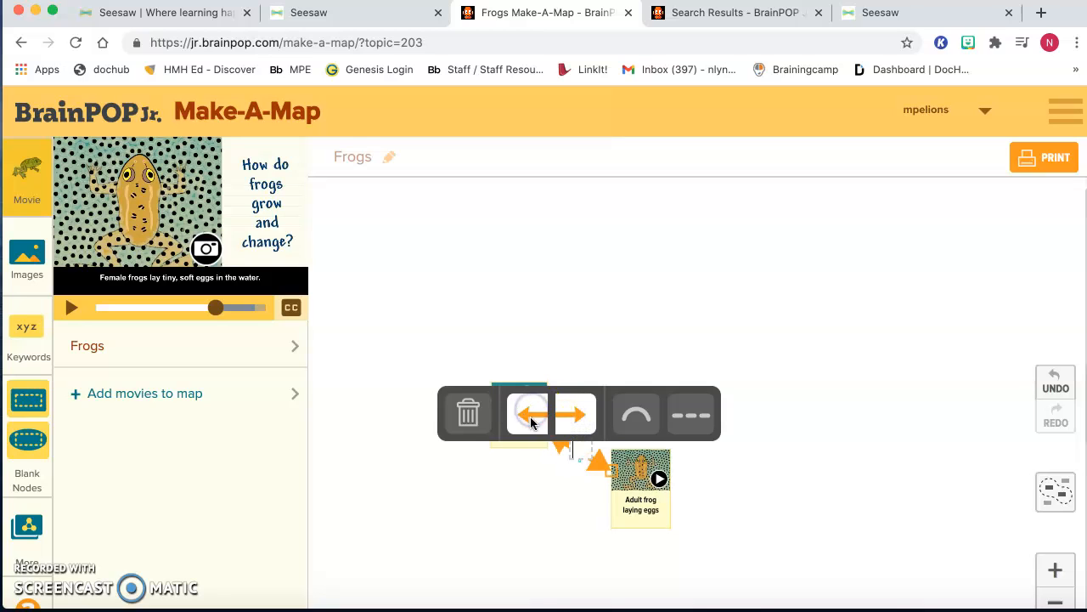
- Turn off the arrowhead at the adult frog end of the connector between the eggs and adult frog nodes
click(574, 416)
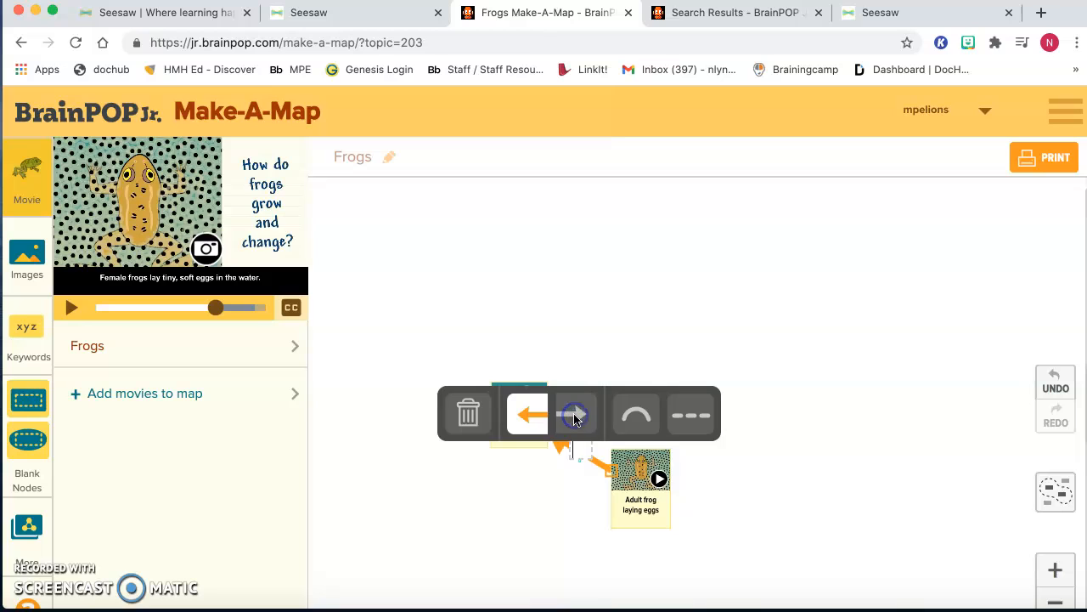
click(568, 503)
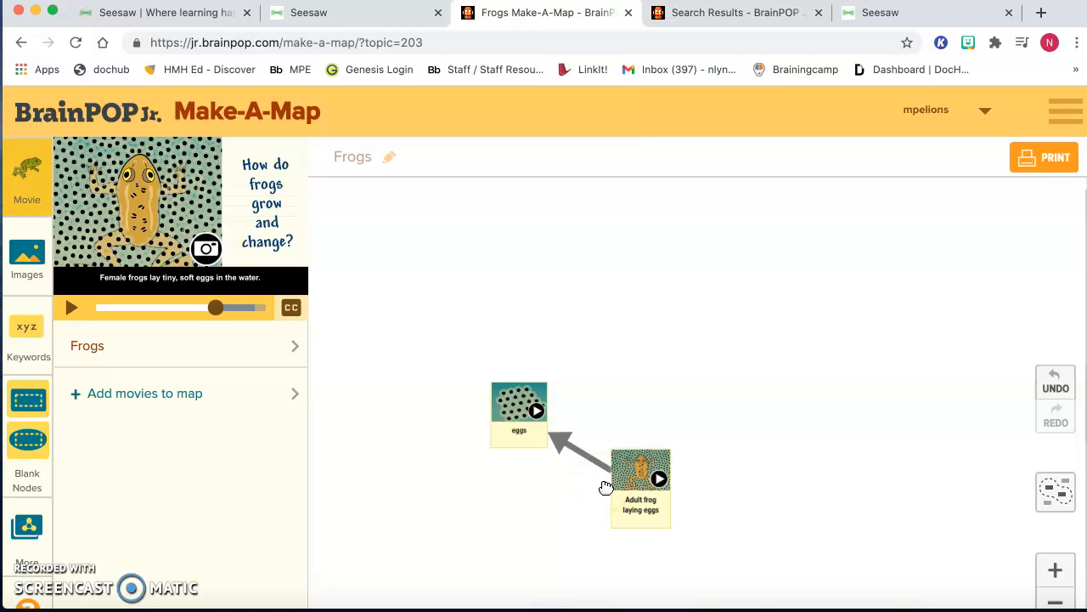
- Play the movie clips attached to the adult frog and eggs nodes, and pause the movie where the tadpole hatches
click(659, 479)
click(659, 479)
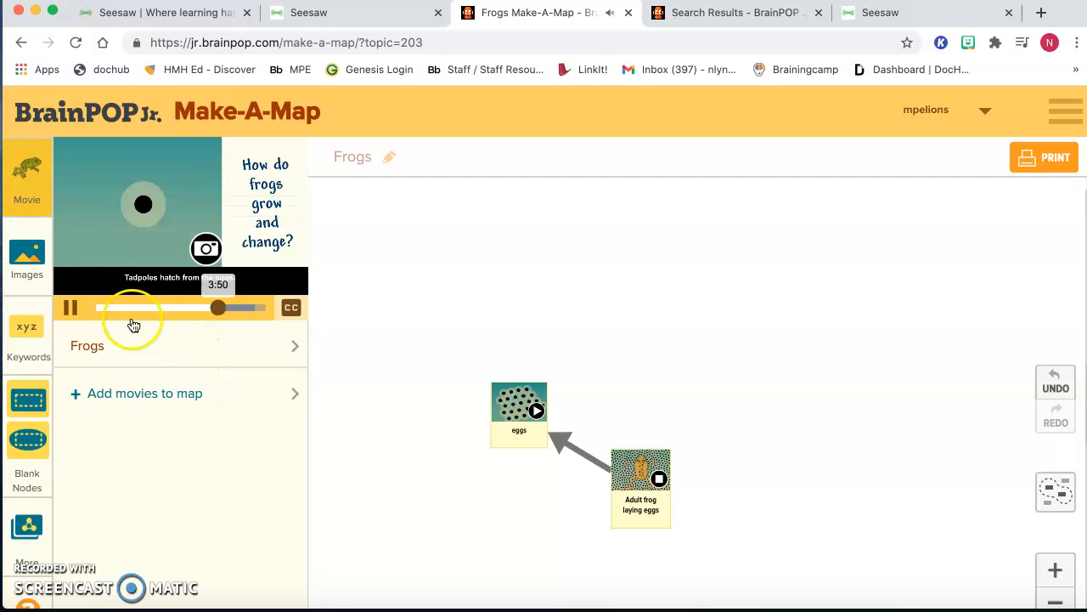
click(67, 310)
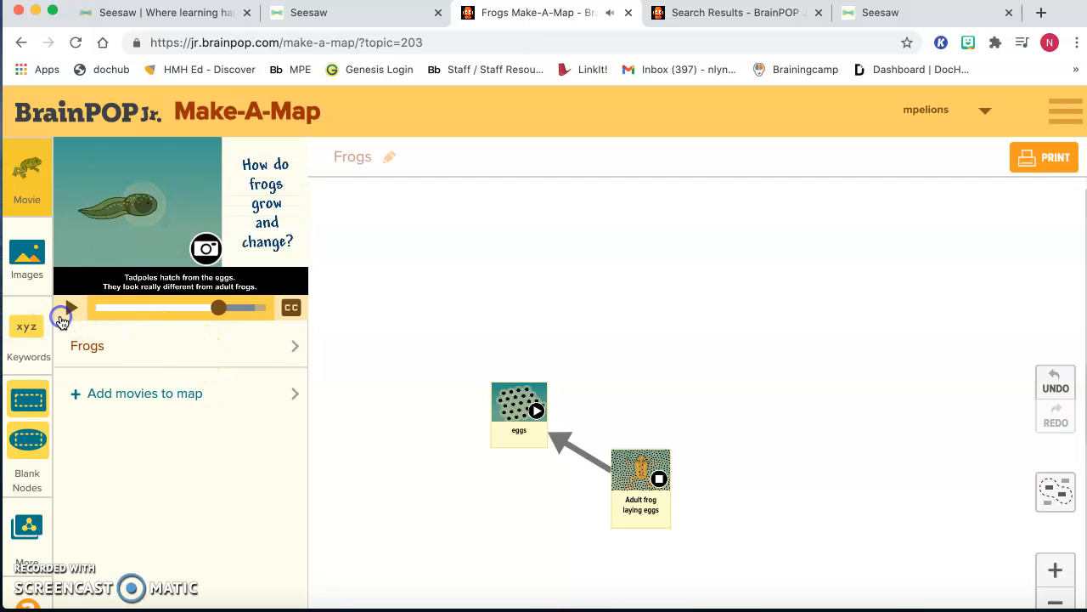
click(534, 412)
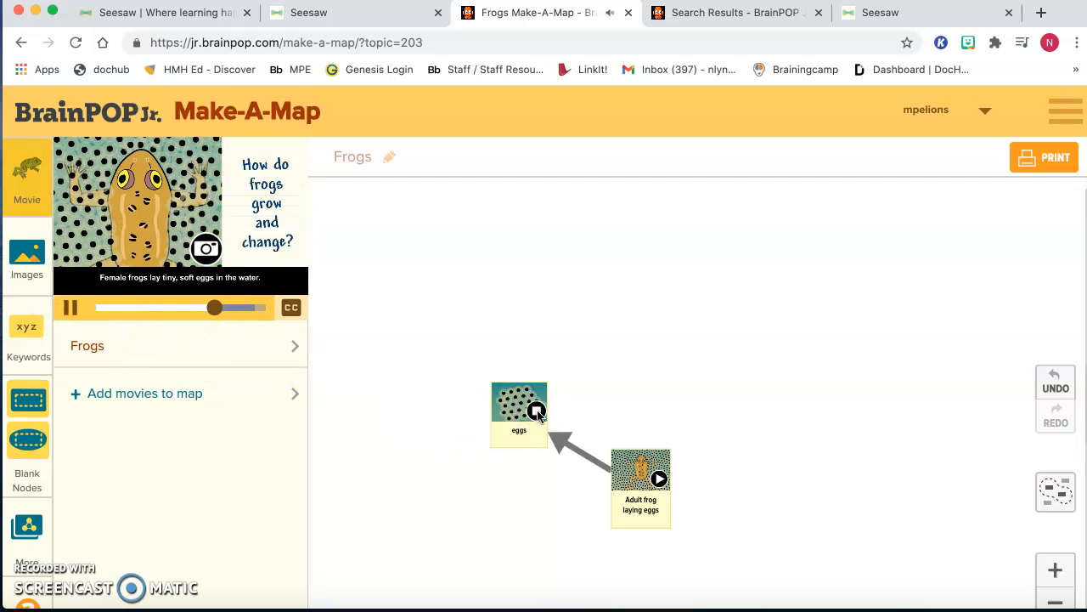
click(537, 412)
click(537, 412)
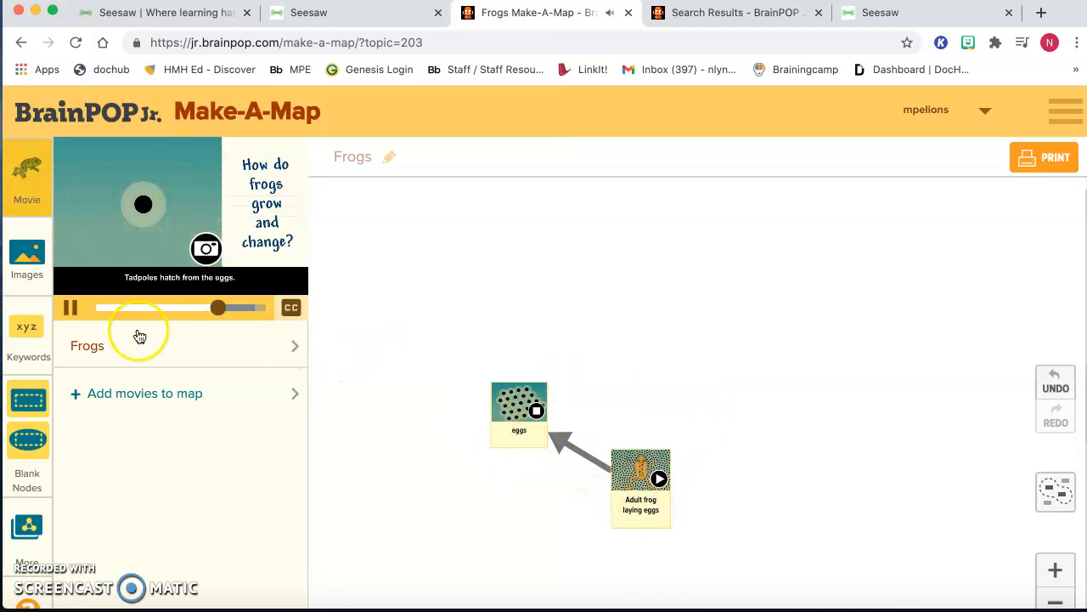
click(73, 308)
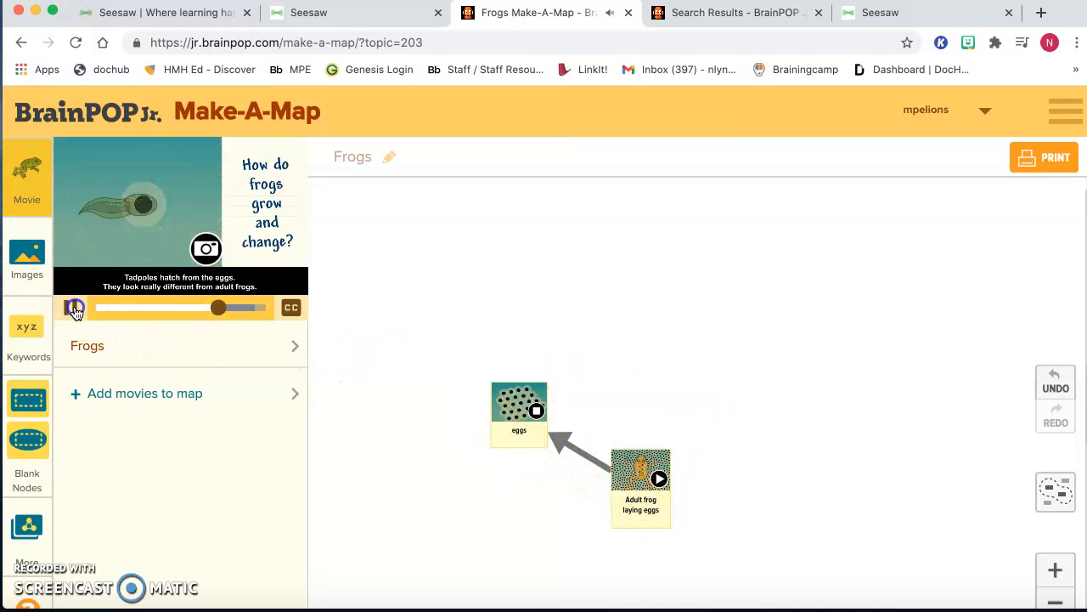
- Capture a snapshot of the tadpole from the movie, place it above the eggs node and label it "tadpole"
click(205, 247)
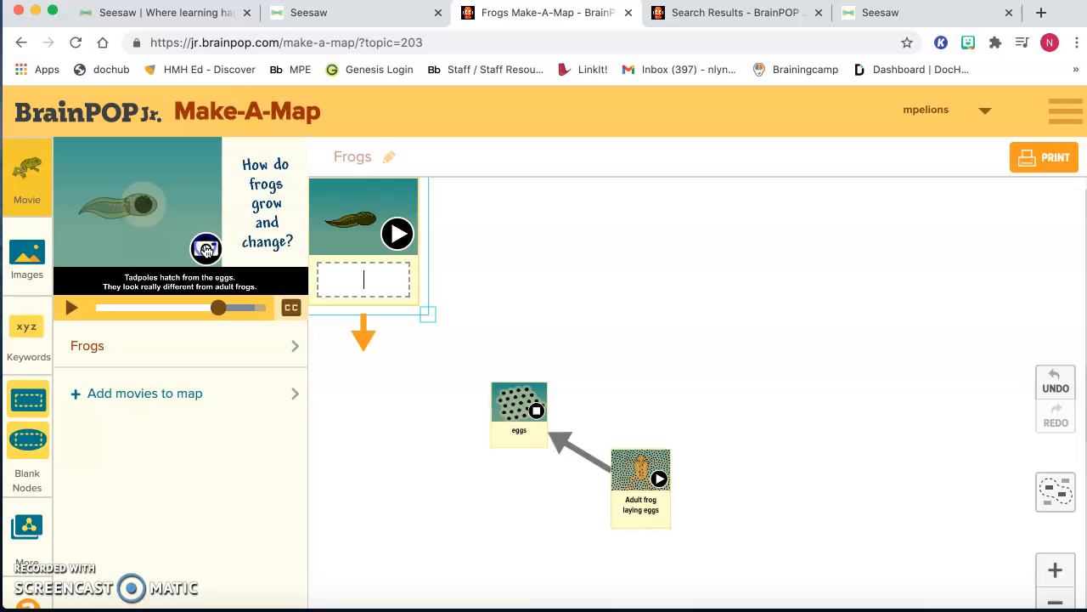
click(363, 221)
drag(362, 221, 504, 242)
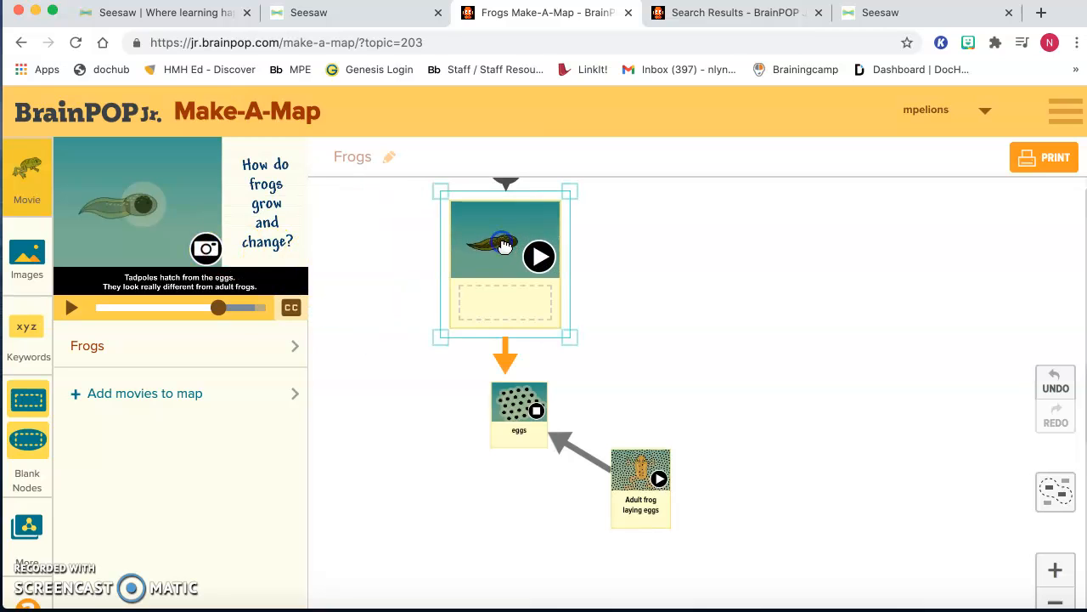
click(501, 309)
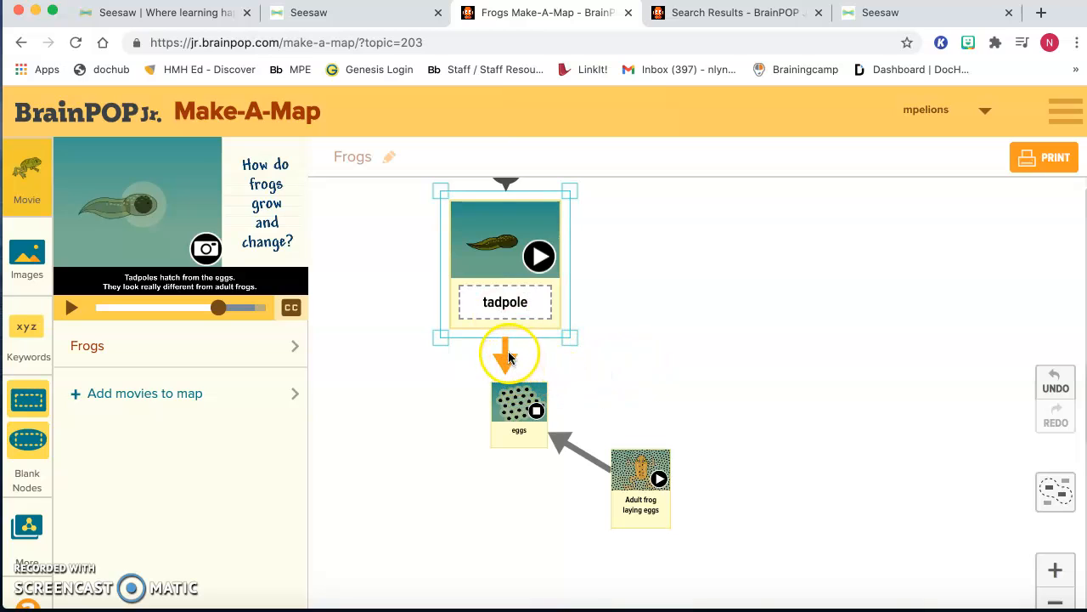
- Shrink the tadpole node to about the size of the eggs node
drag(505, 362, 602, 253)
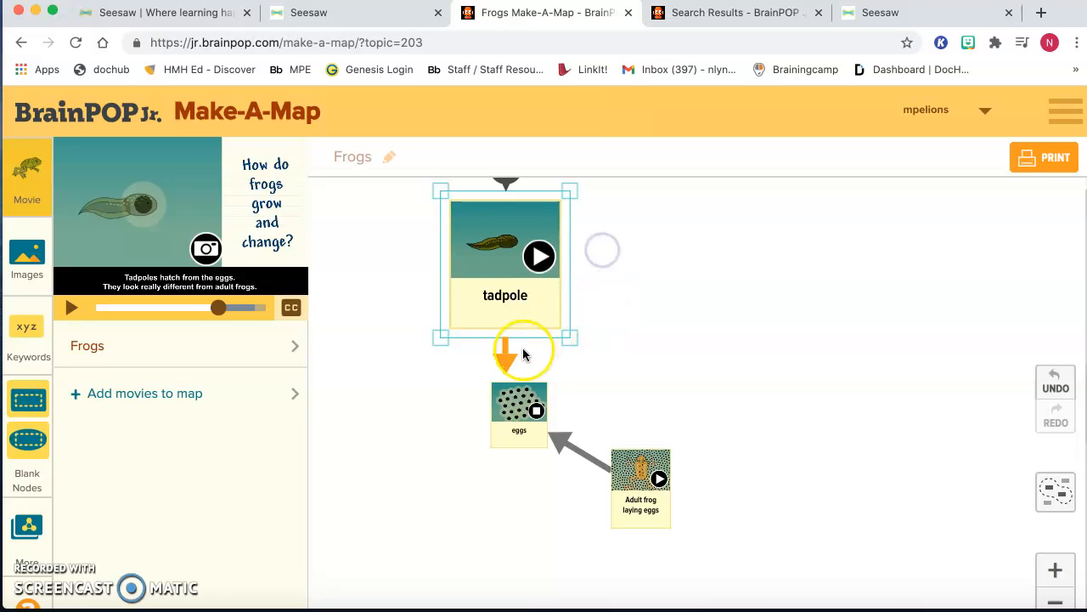
drag(507, 355, 359, 175)
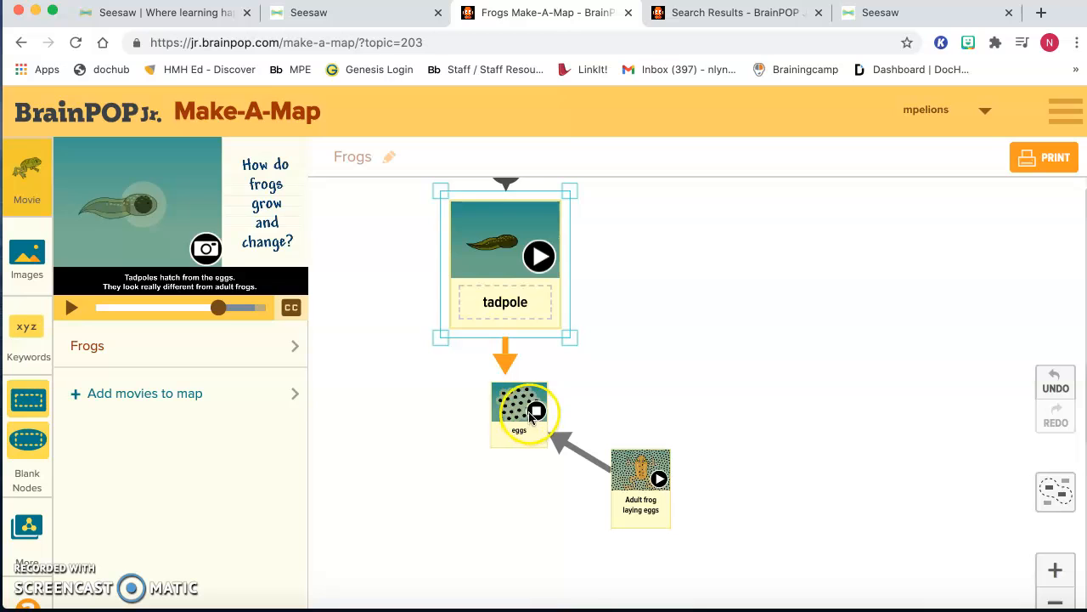
drag(441, 191, 475, 231)
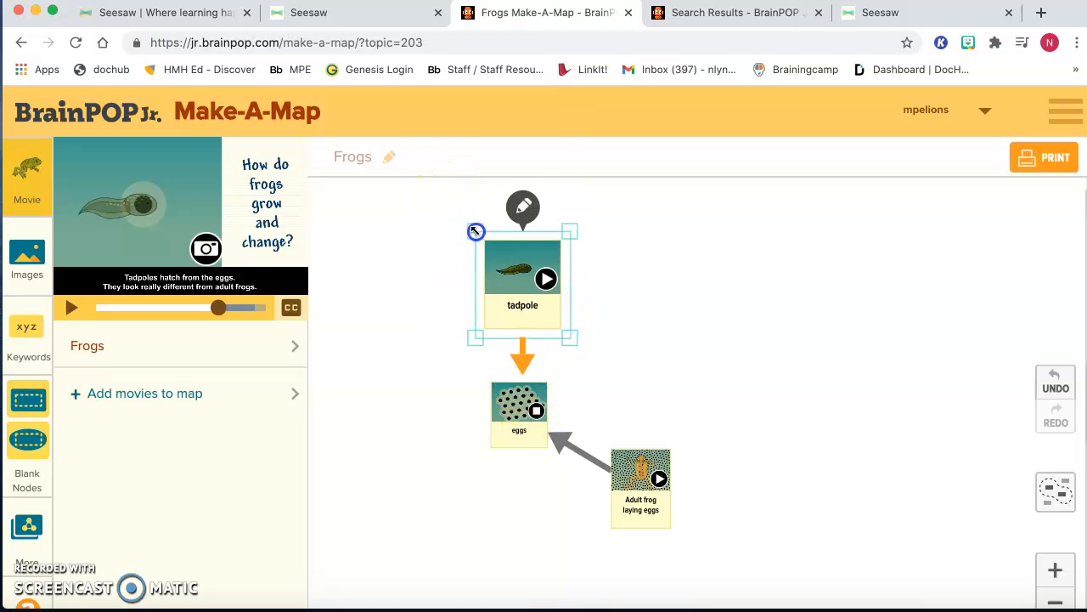
drag(568, 337, 601, 242)
- Connect the tadpole and eggs nodes with an arrow pointing only to the tadpole, and move the tadpole node slightly closer to the eggs
drag(516, 338, 512, 386)
click(516, 318)
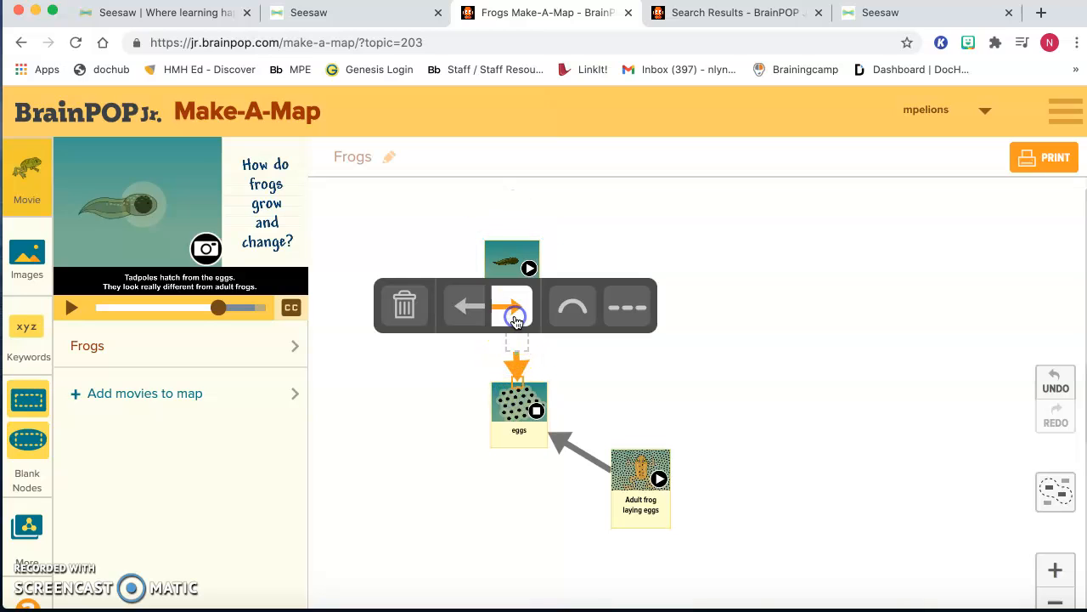
click(467, 308)
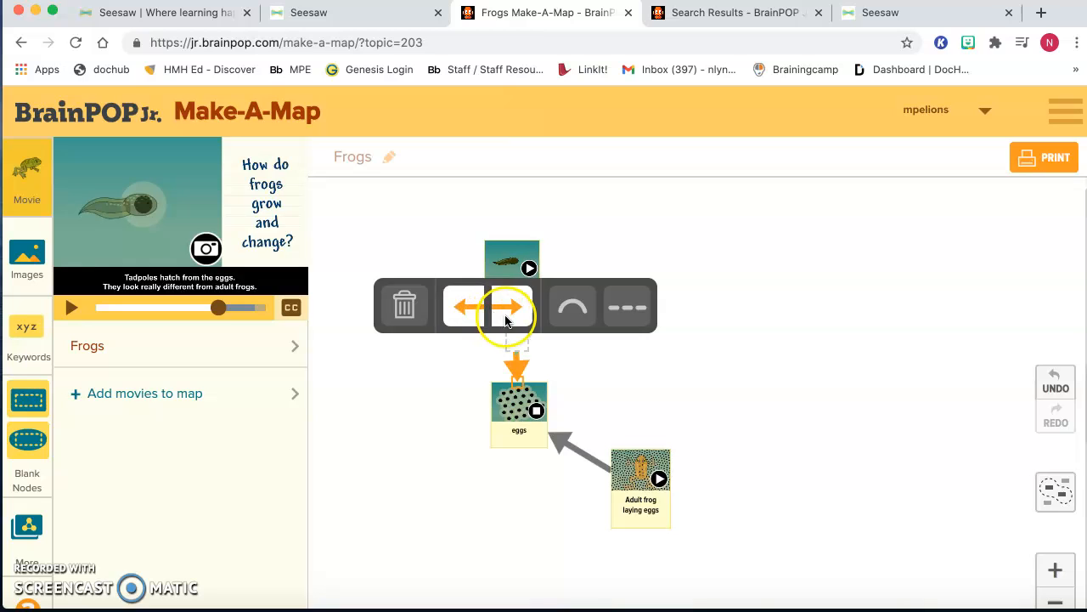
click(506, 313)
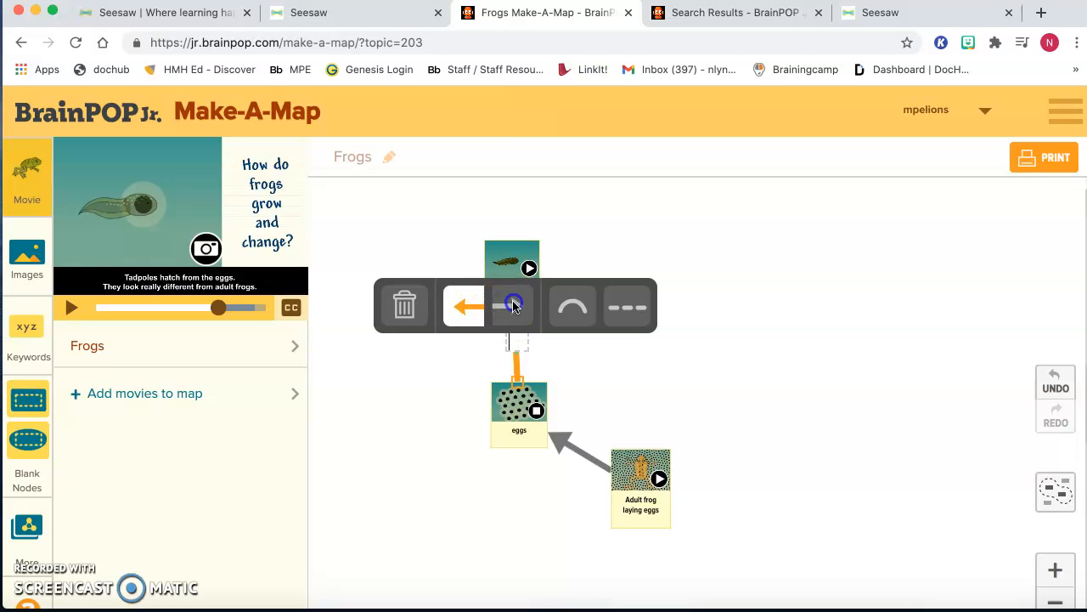
click(506, 310)
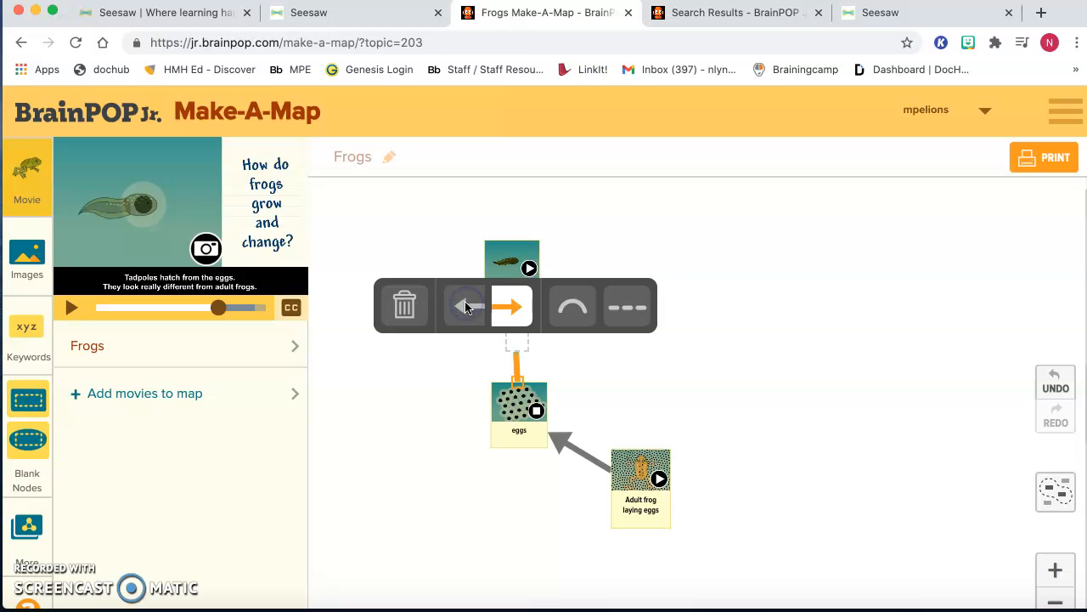
click(736, 286)
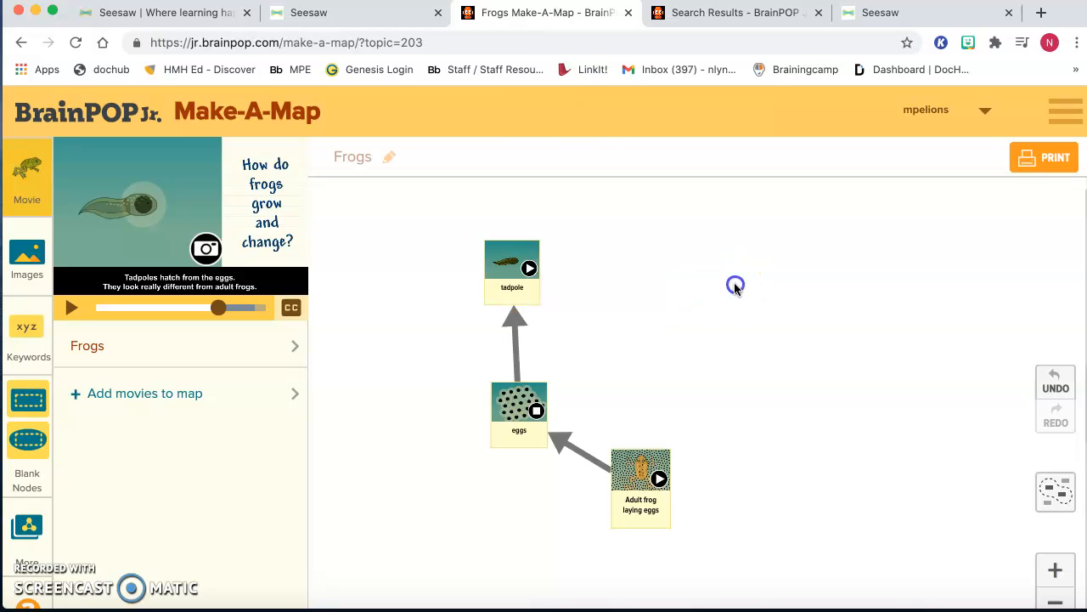
drag(534, 299, 534, 321)
click(658, 332)
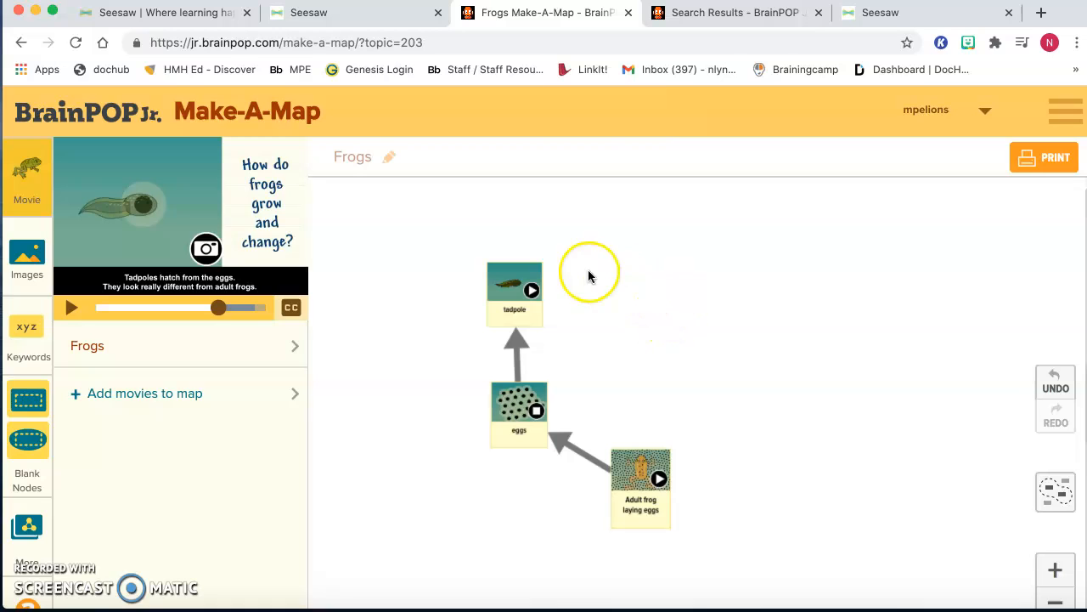
- Delete the tadpole, eggs and adult frog nodes to clear the map
click(541, 267)
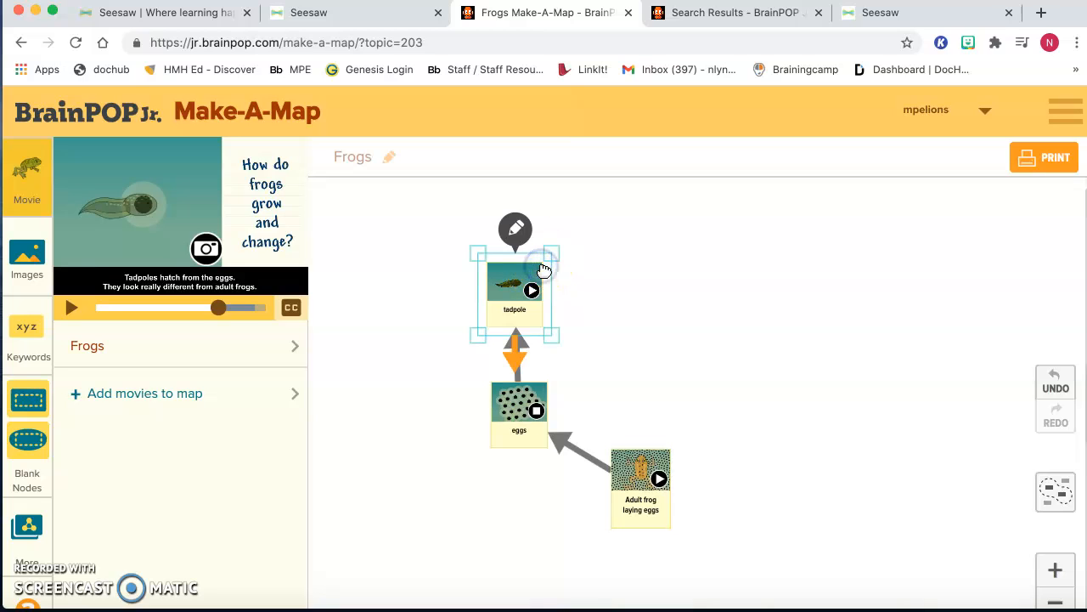
key(BackSpace)
click(527, 383)
key(BackSpace)
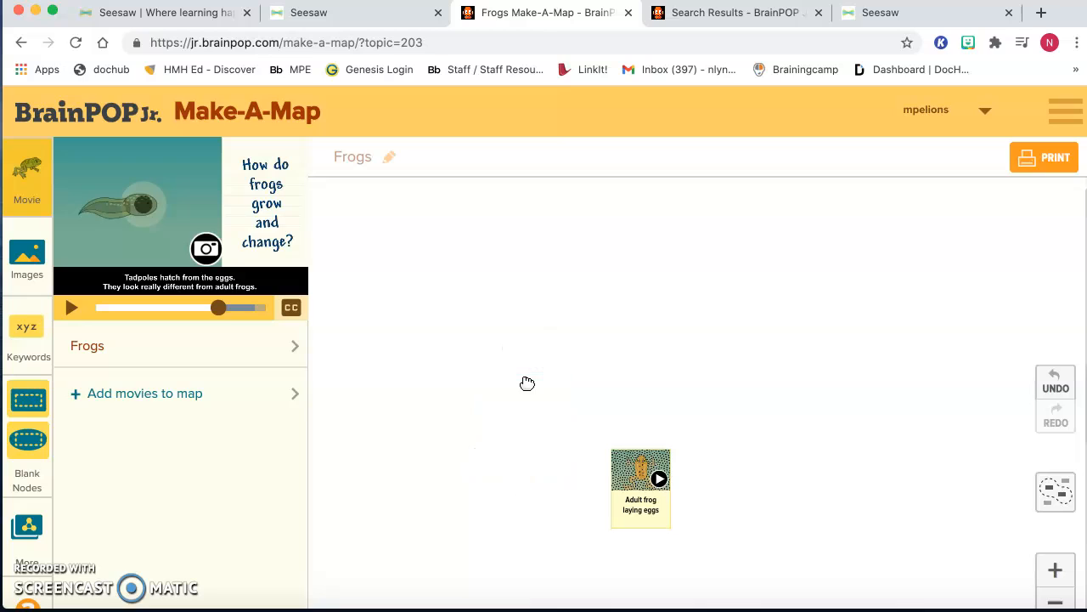
click(632, 450)
key(BackSpace)
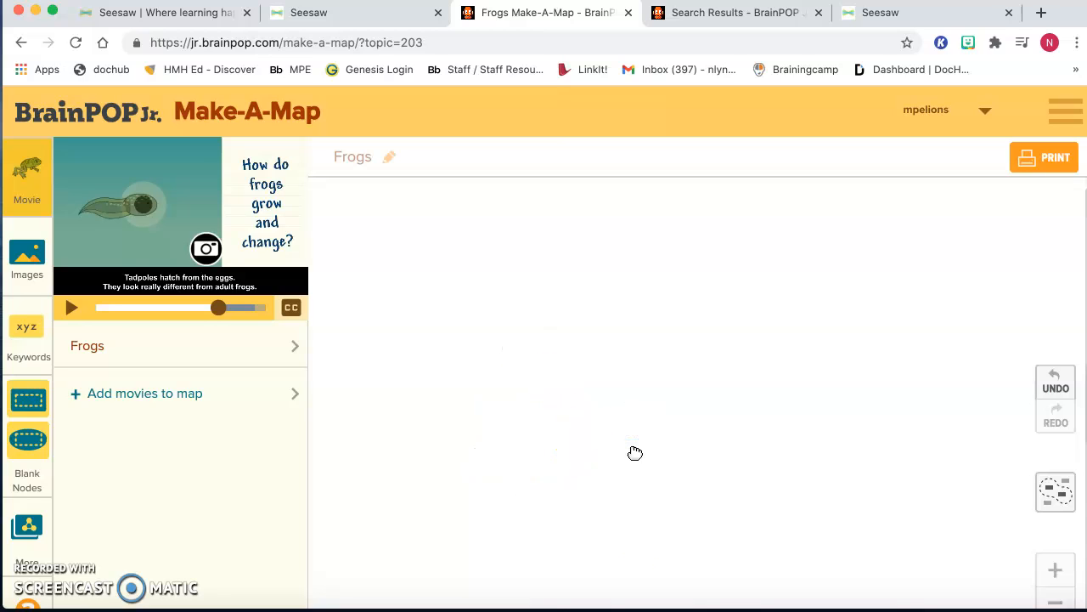
drag(634, 453, 408, 409)
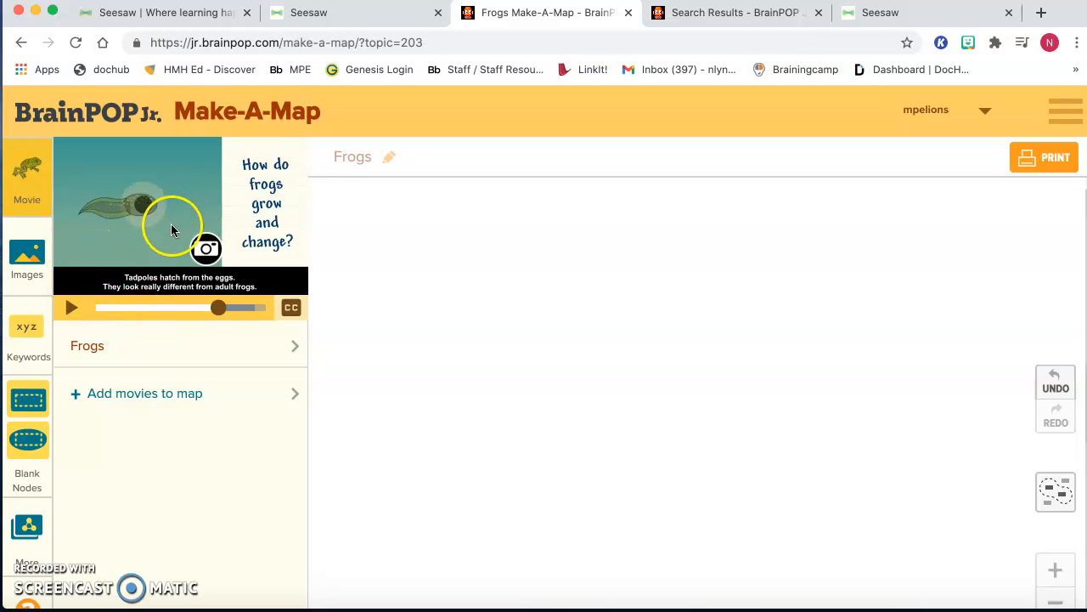
click(31, 440)
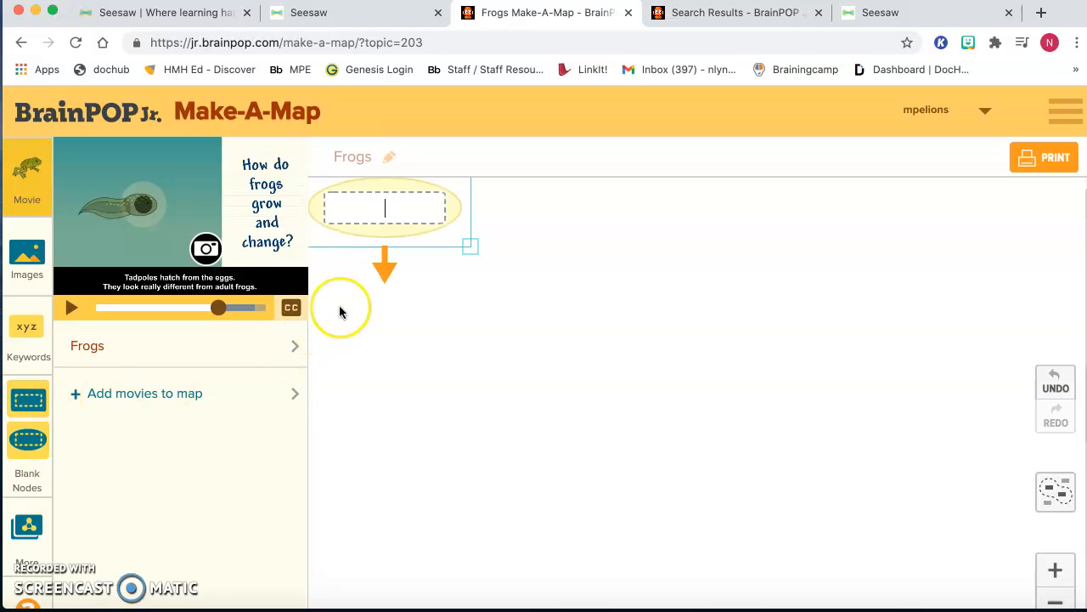
click(468, 247)
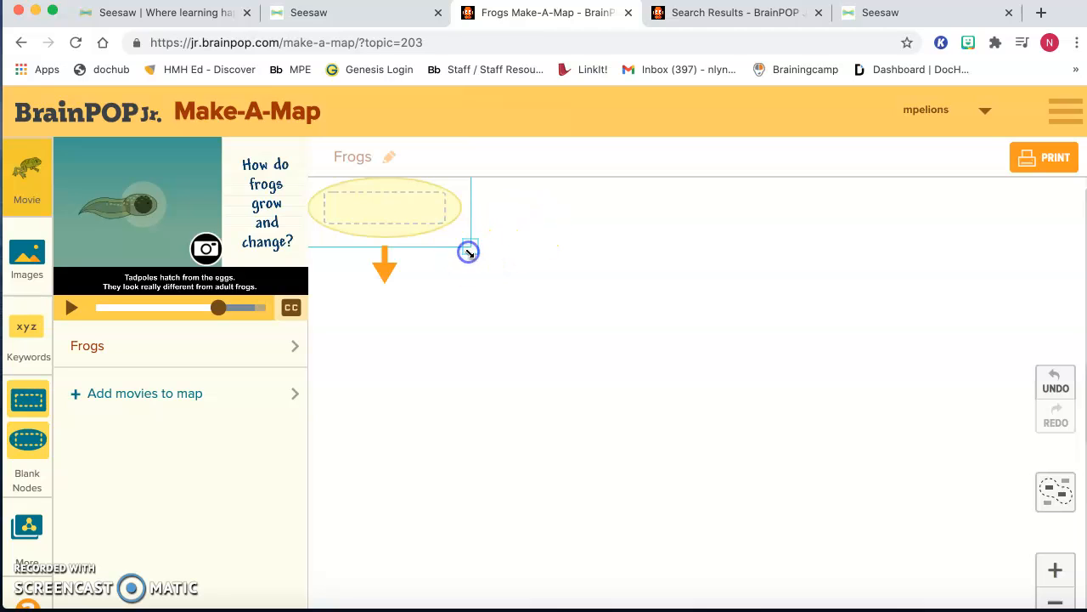
key(BackSpace)
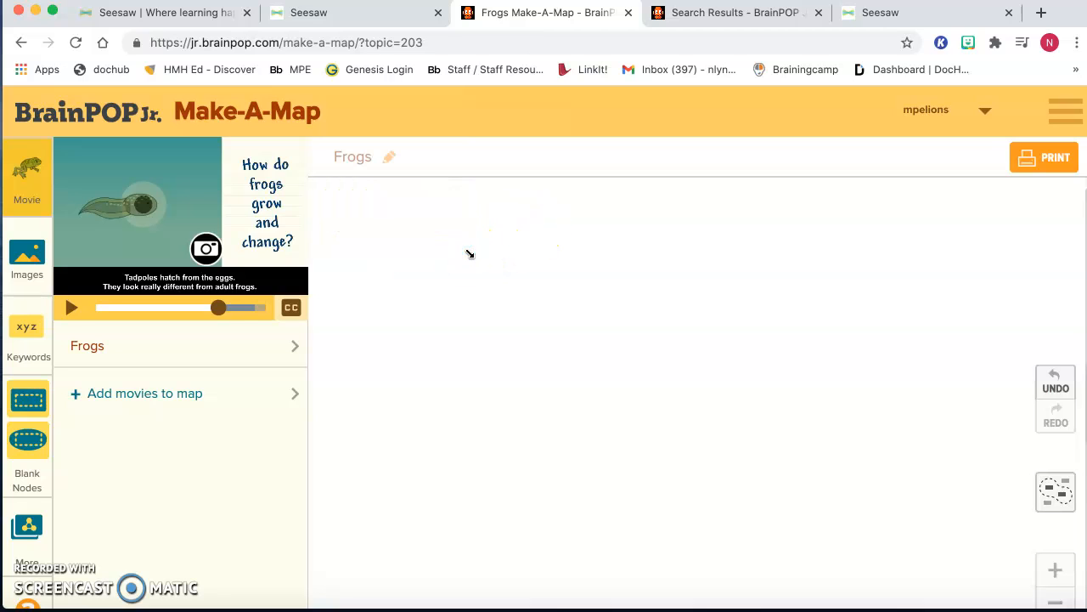
- Add the frog egg cluster picture from the BrainPOP images to the map and place it left of centre
click(26, 260)
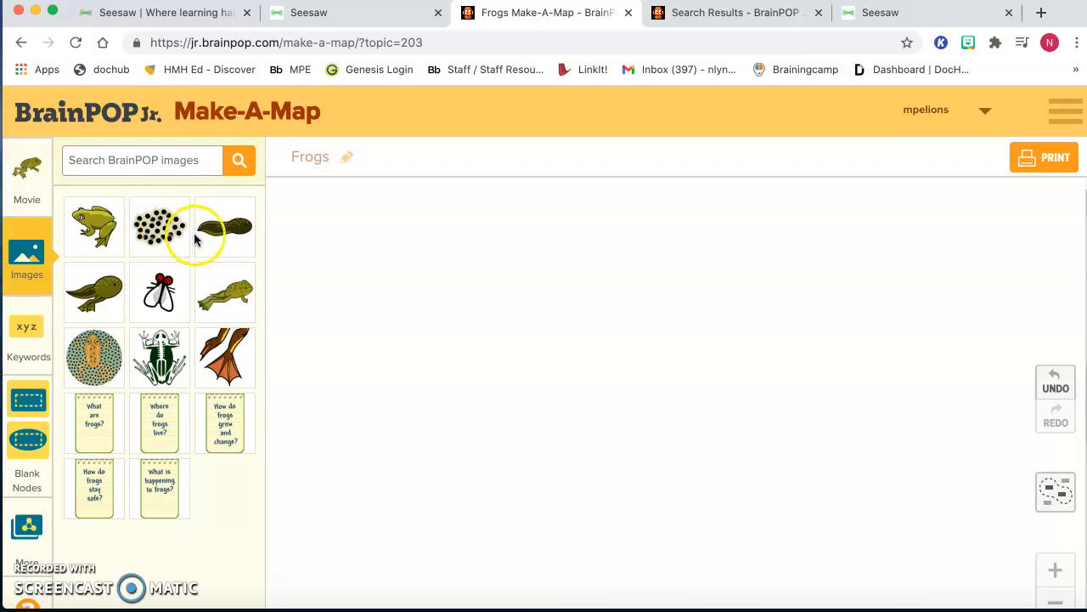
click(161, 241)
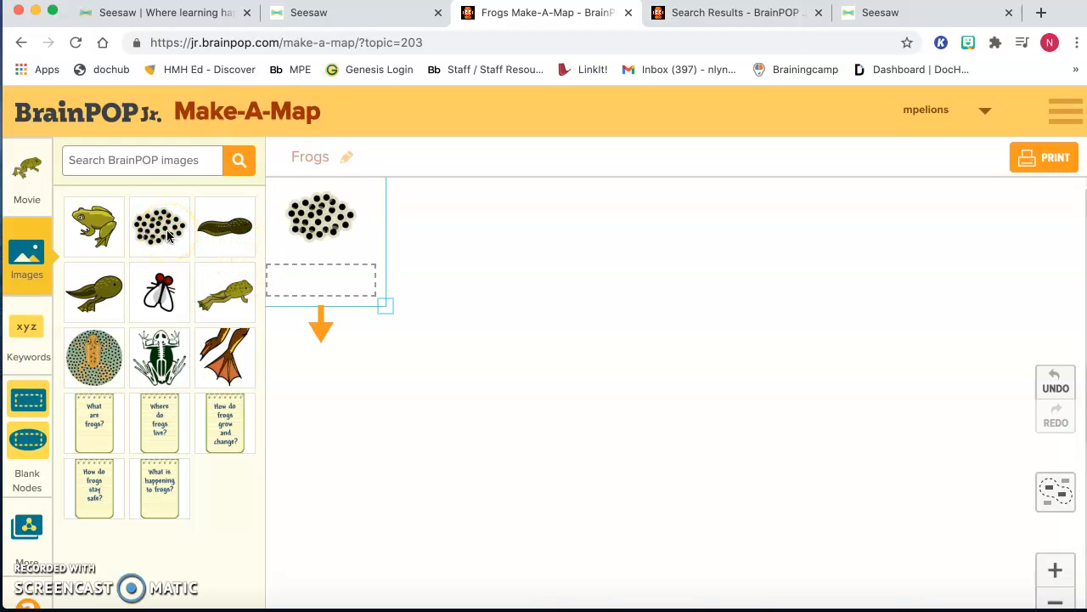
mouse_move(331, 219)
mouse_down()
mouse_move(401, 287)
mouse_move(677, 459)
mouse_move(655, 444)
mouse_up()
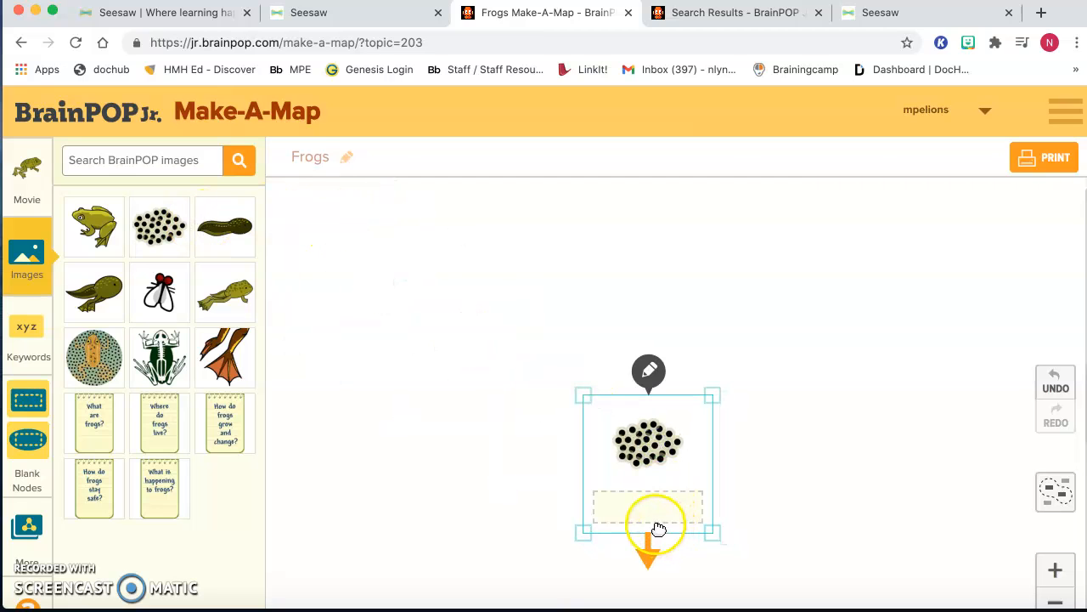
click(654, 517)
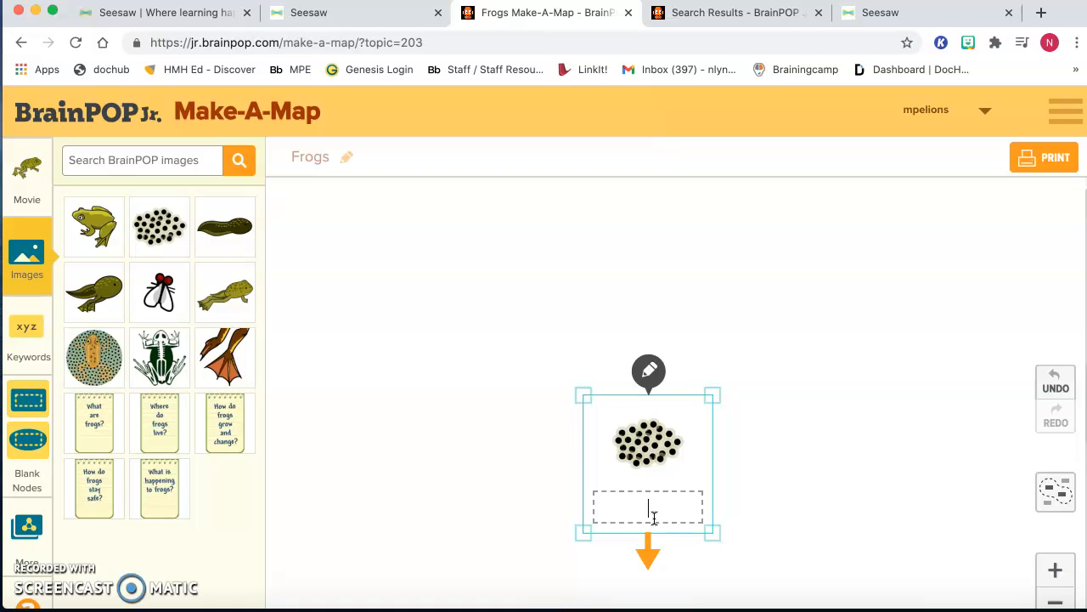
drag(654, 516, 460, 413)
- Add the picture of the frog laying eggs, place it to the lower right of the eggs and label it "adult frog lays eggs"
click(86, 367)
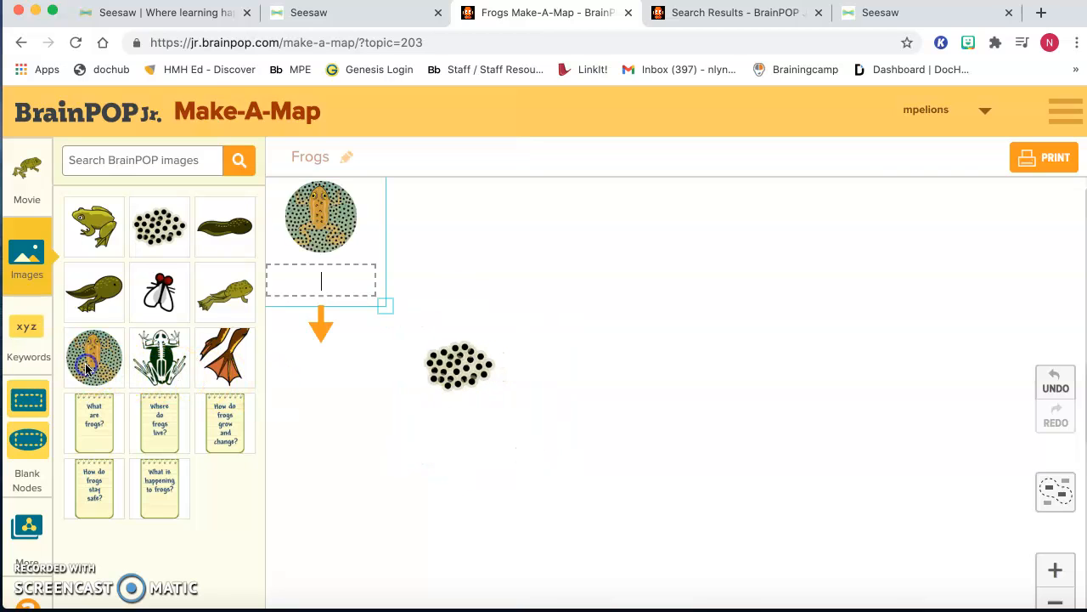
drag(323, 223, 626, 502)
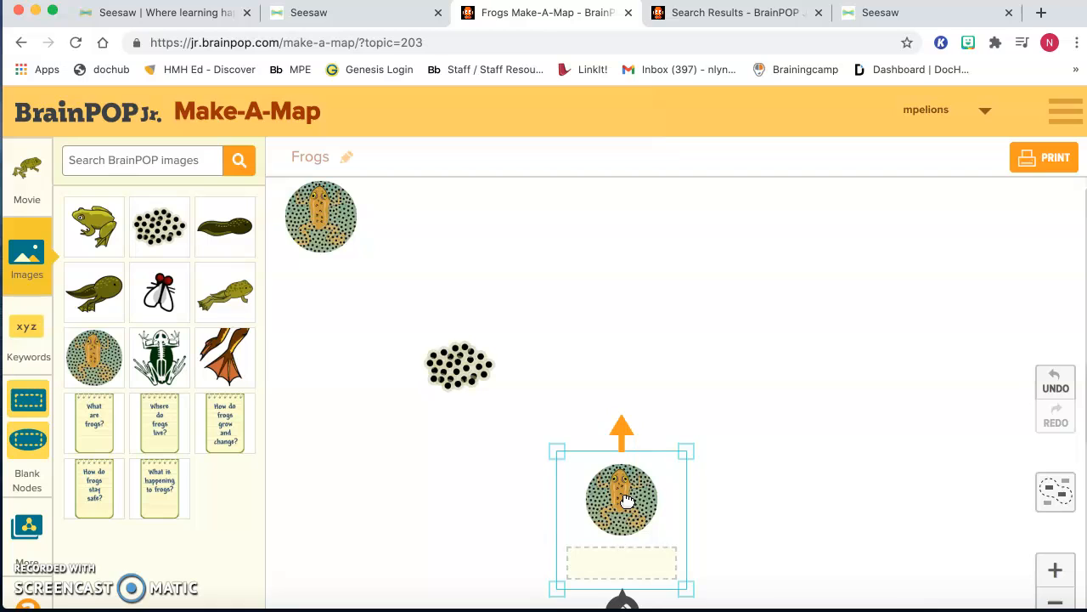
click(597, 569)
text(adult frog lays)
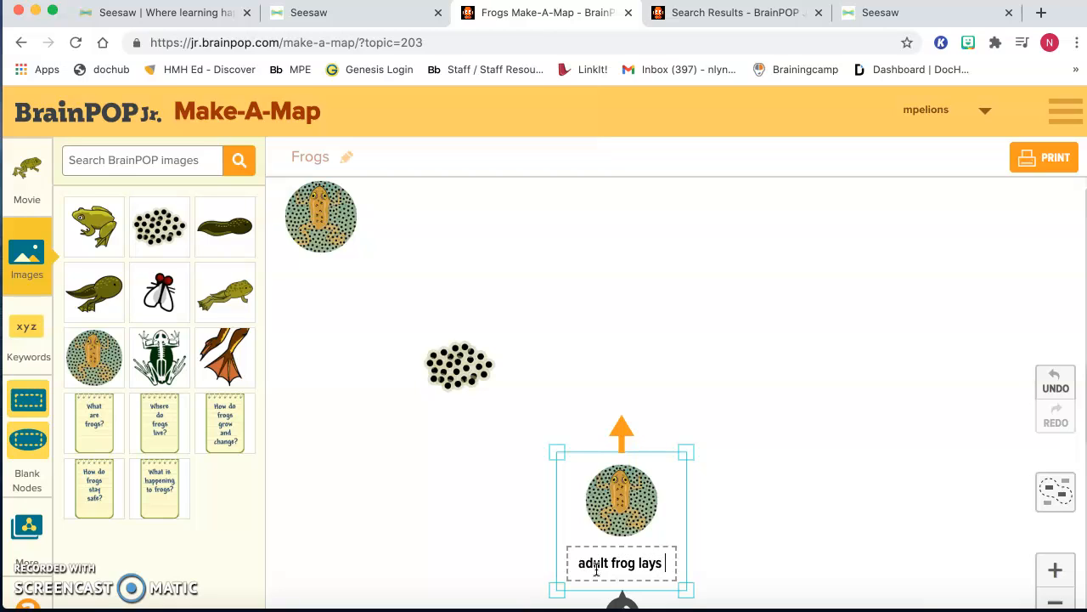
text( eggs)
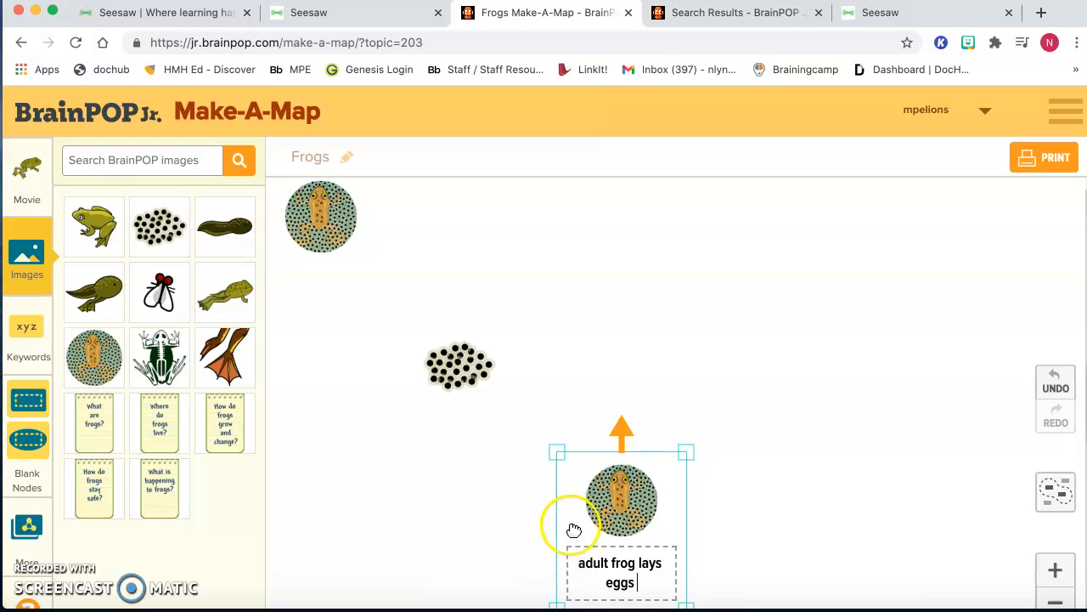
- Shrink the adult frog node and move the egg cluster picture closer to its upper left
drag(556, 451, 592, 492)
drag(682, 589, 655, 548)
click(459, 372)
drag(460, 372, 492, 412)
- Delete the duplicate frog-laying-eggs picture, leaving the labelled adult frog node on the map
click(337, 212)
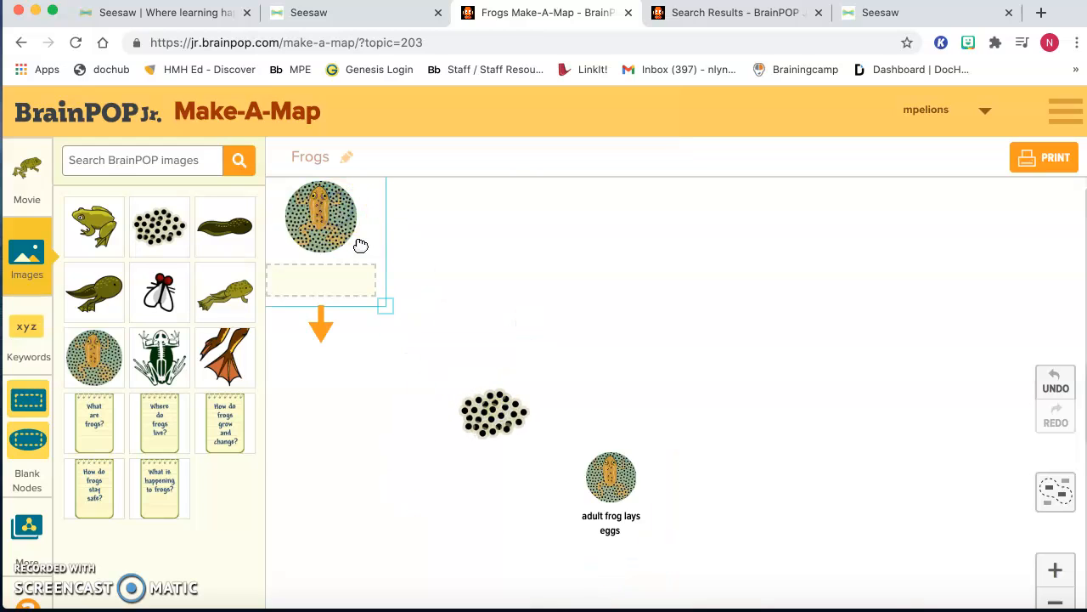
drag(386, 300, 386, 303)
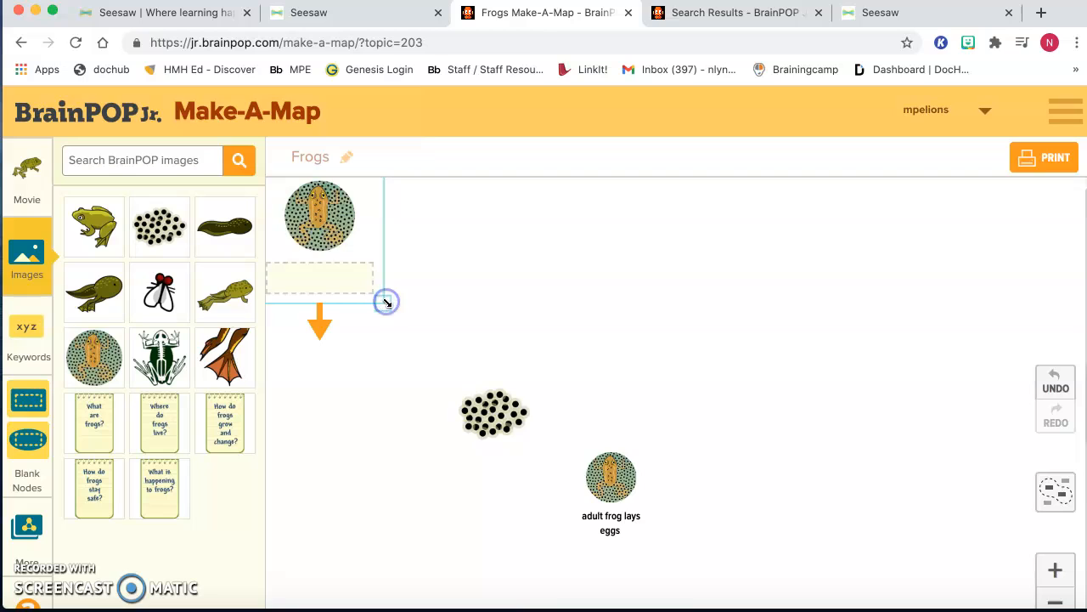
key(Delete)
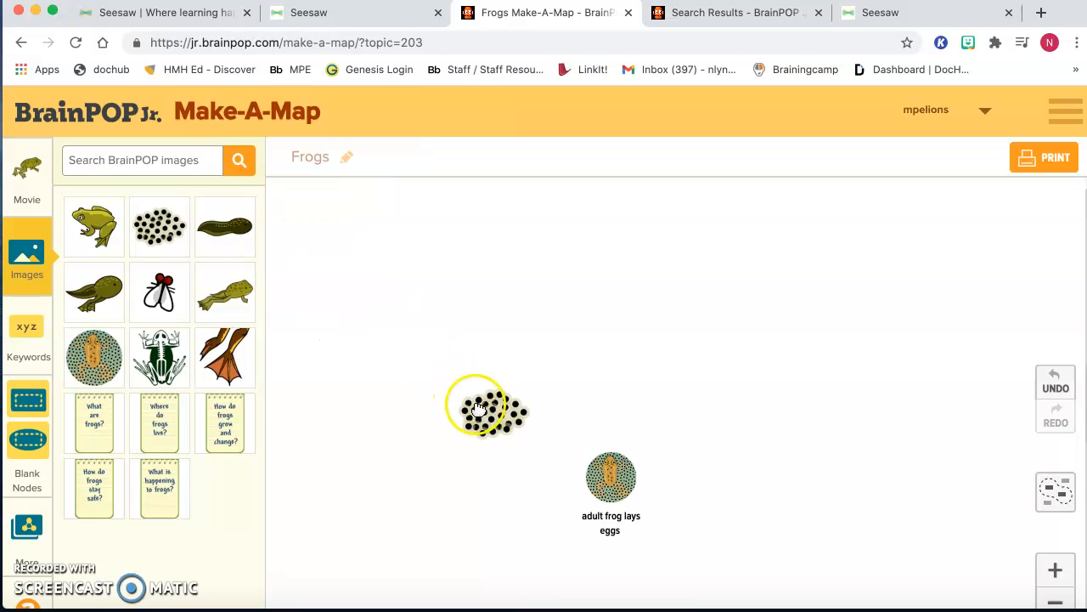
- Label the egg cluster picture "eggs"
click(480, 411)
click(599, 304)
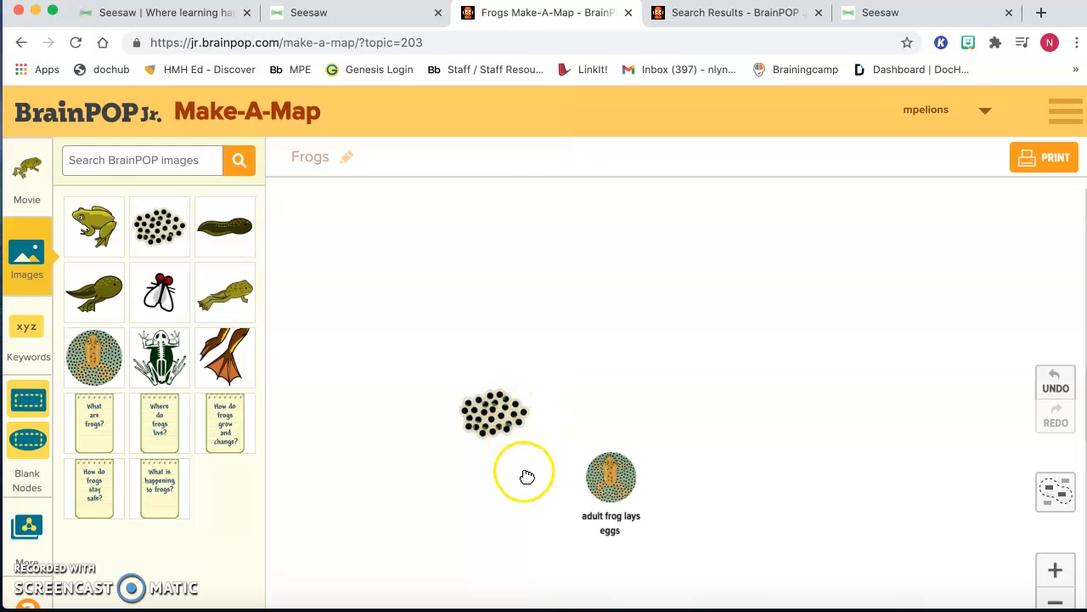
click(498, 447)
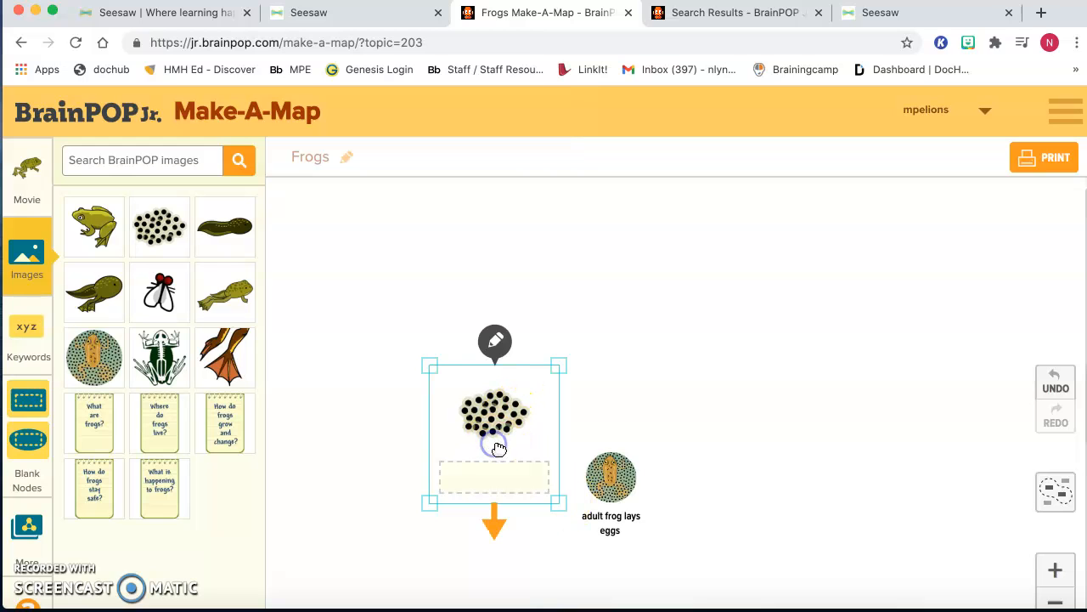
click(493, 476)
click(617, 435)
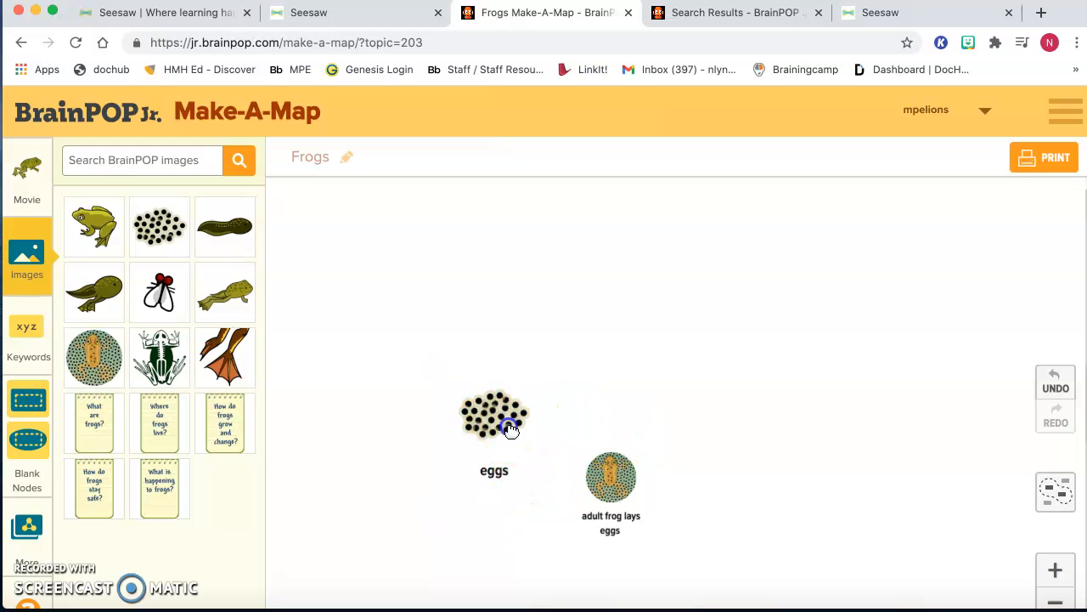
- Connect the eggs node to the adult frog node with an arrow and give it arrowheads at both ends
click(508, 423)
mouse_move(493, 522)
mouse_down()
mouse_move(542, 525)
mouse_move(587, 498)
mouse_move(593, 477)
mouse_up()
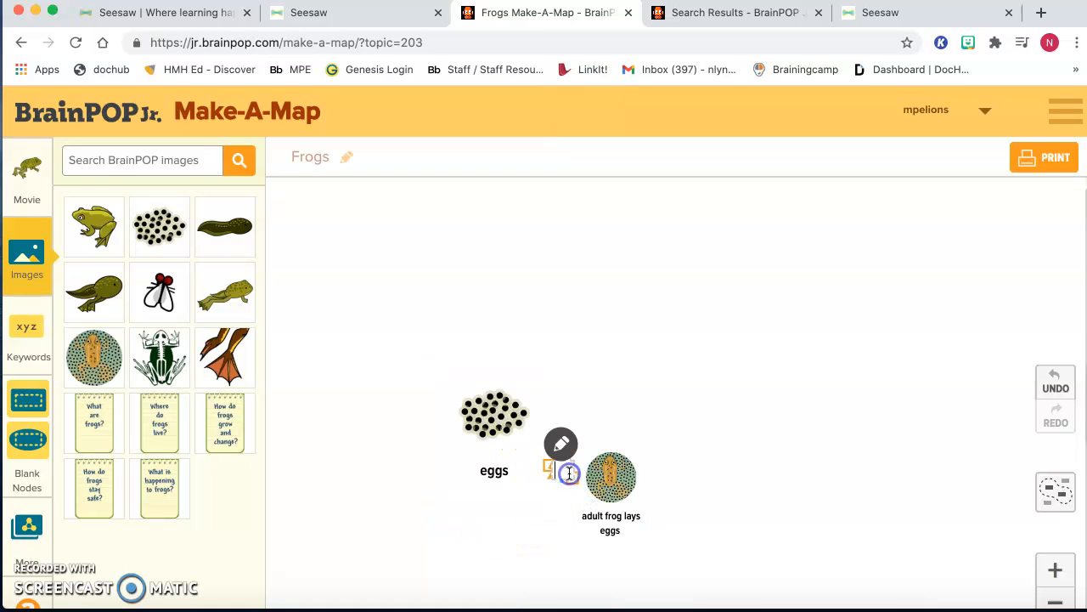
click(561, 447)
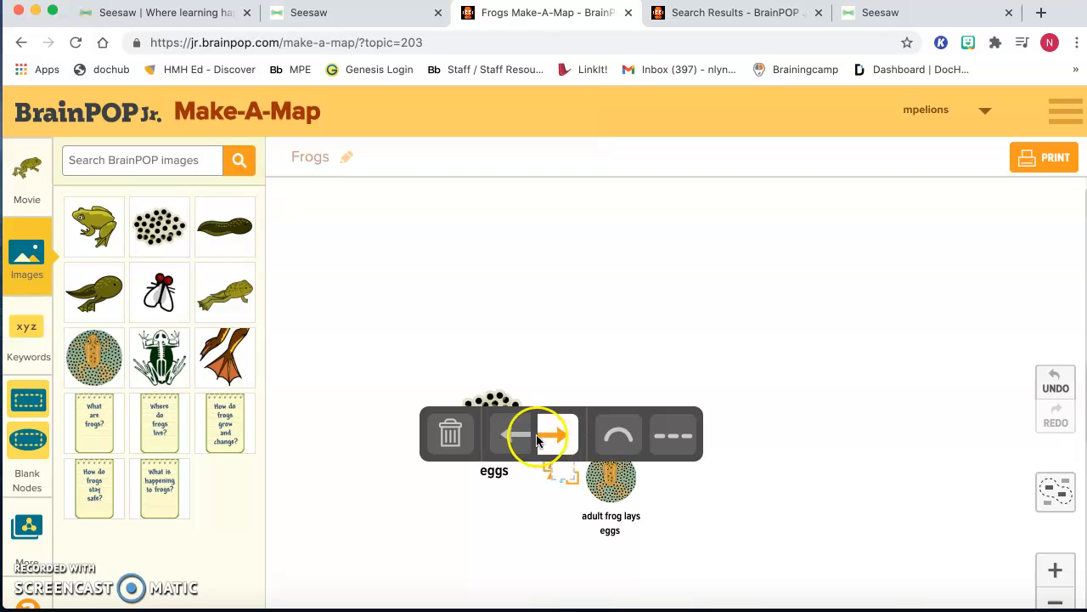
click(506, 433)
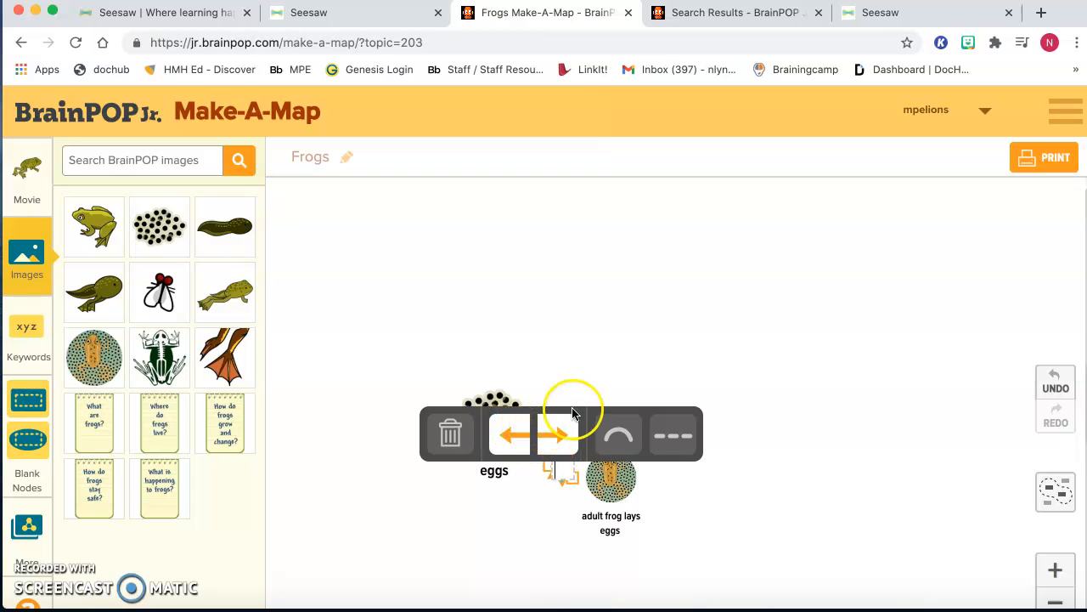
click(606, 359)
- Move the eggs node farther up and left of the adult frog node to lengthen the connecting arrow
drag(559, 471, 530, 427)
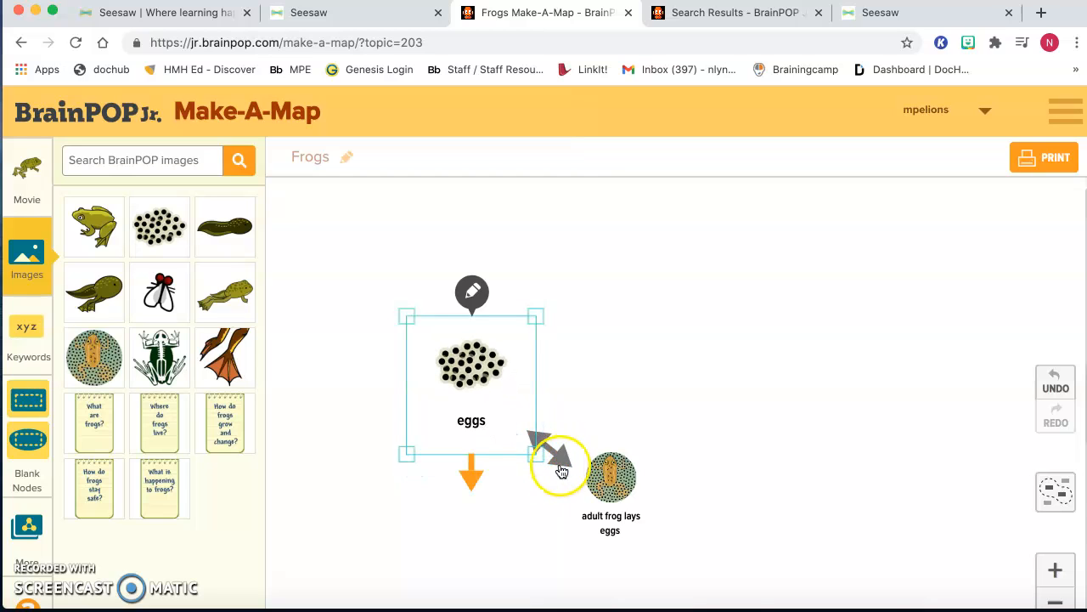
click(461, 482)
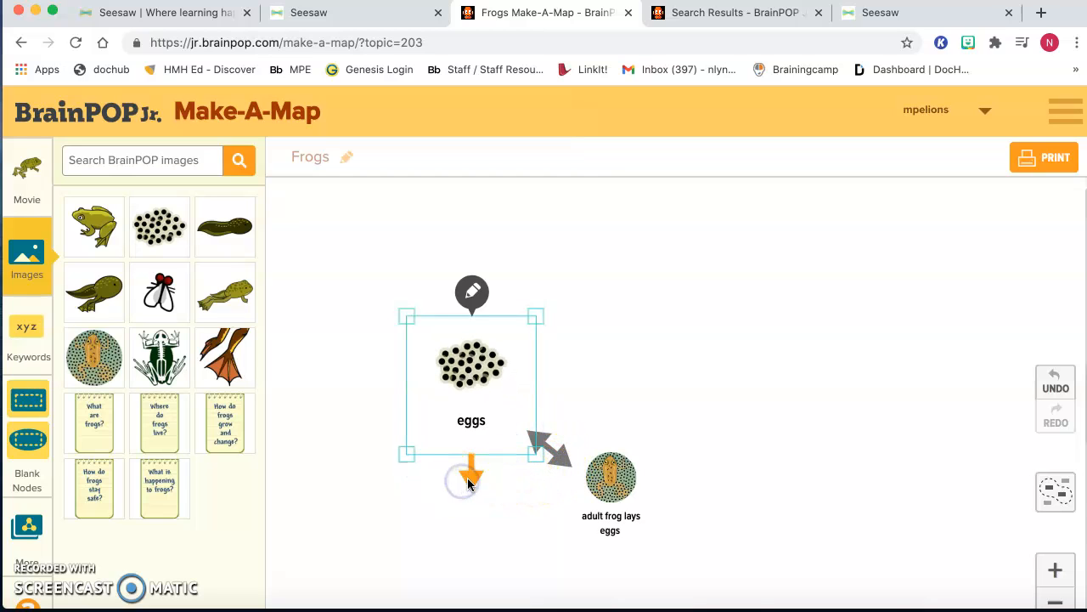
click(539, 316)
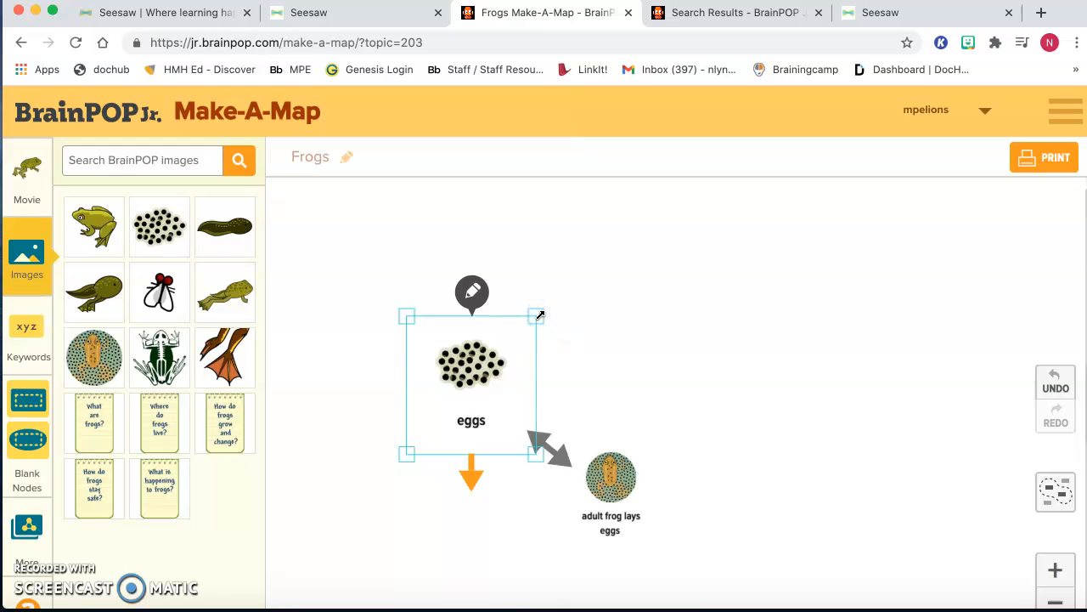
click(471, 527)
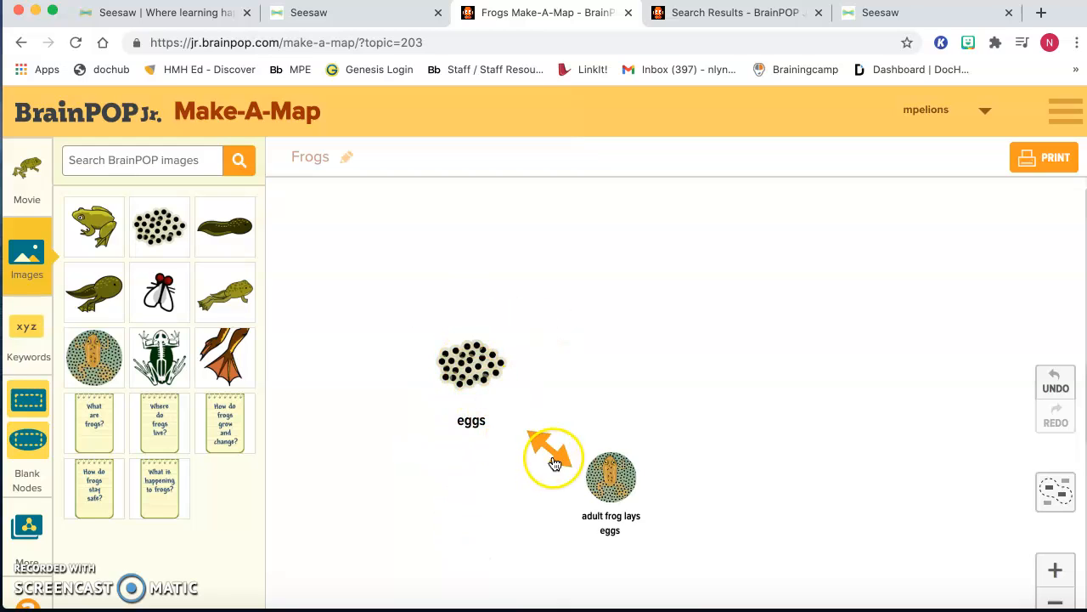
- Remove the arrowhead at the adult frog end so the arrow points only to the eggs, and nudge the eggs node down and right
click(553, 463)
click(551, 422)
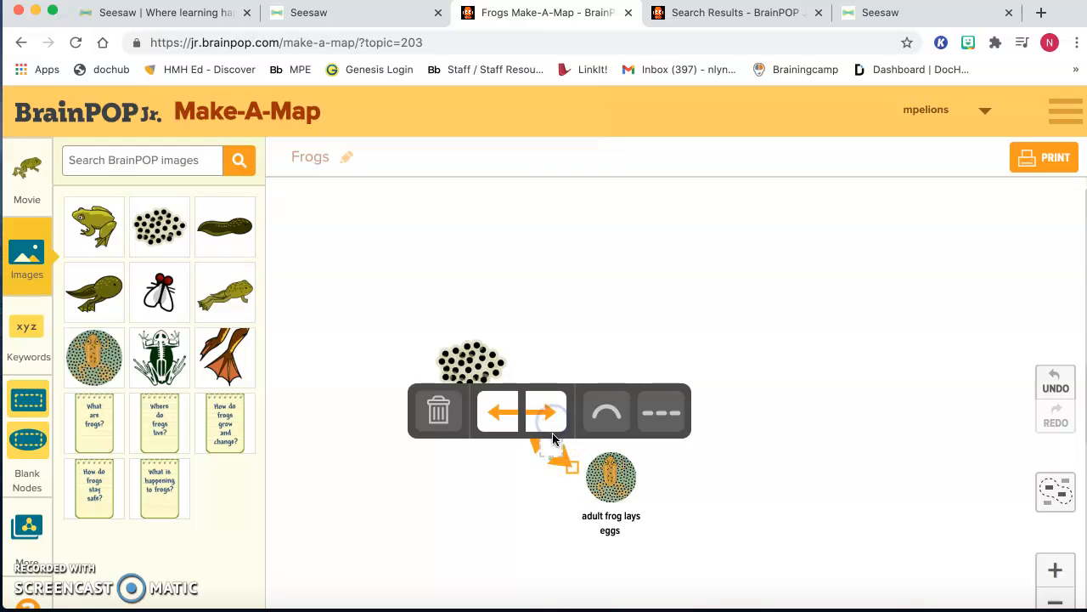
click(545, 413)
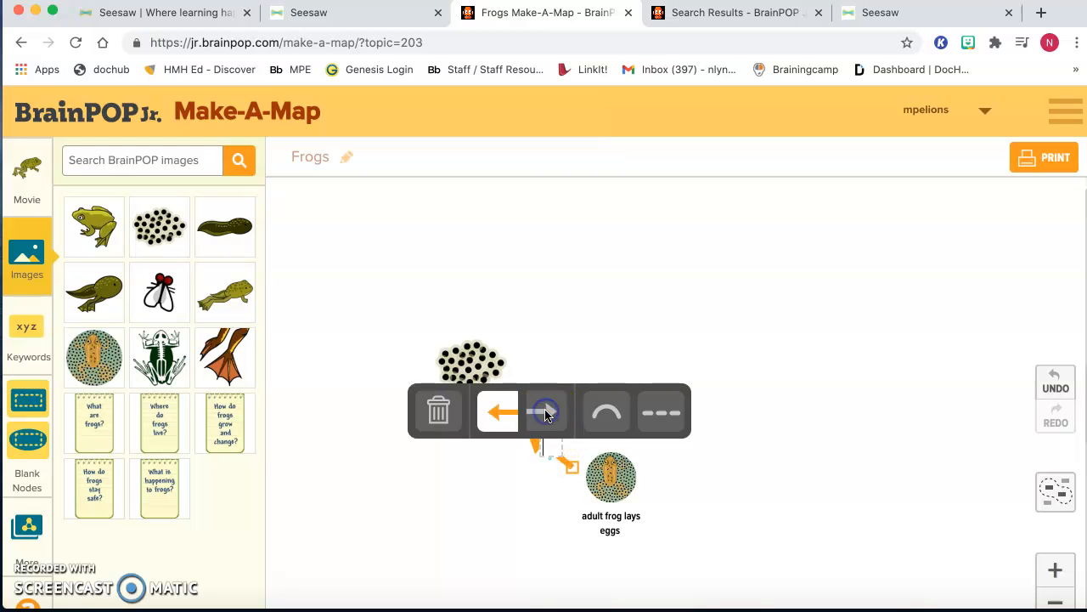
click(735, 321)
drag(497, 379, 502, 391)
click(623, 380)
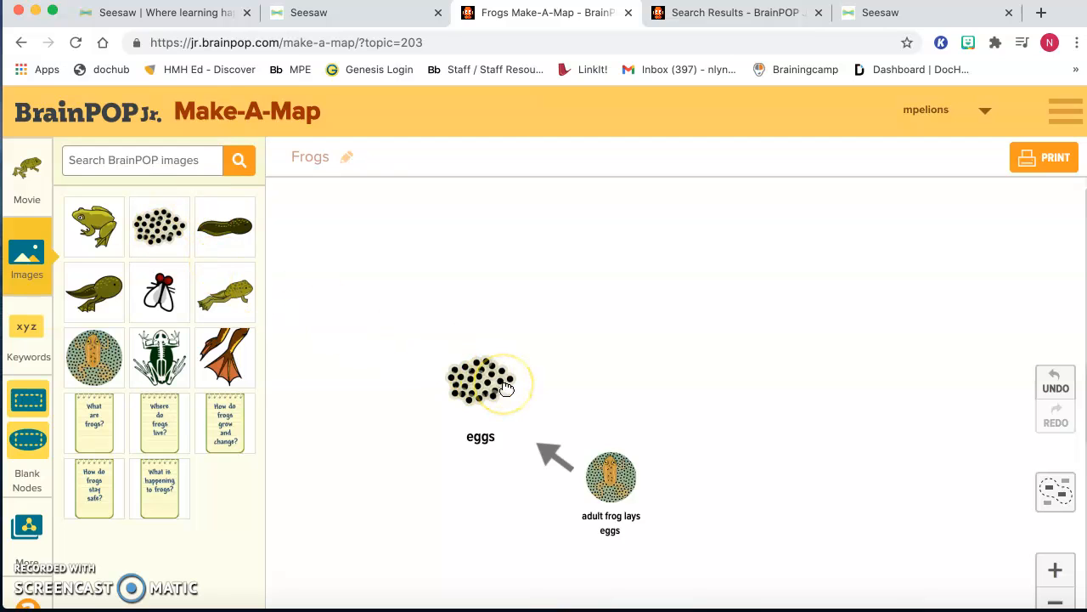
- Add the legless tadpole picture to the map, place it above the eggs node and label it "tadpole"
click(222, 227)
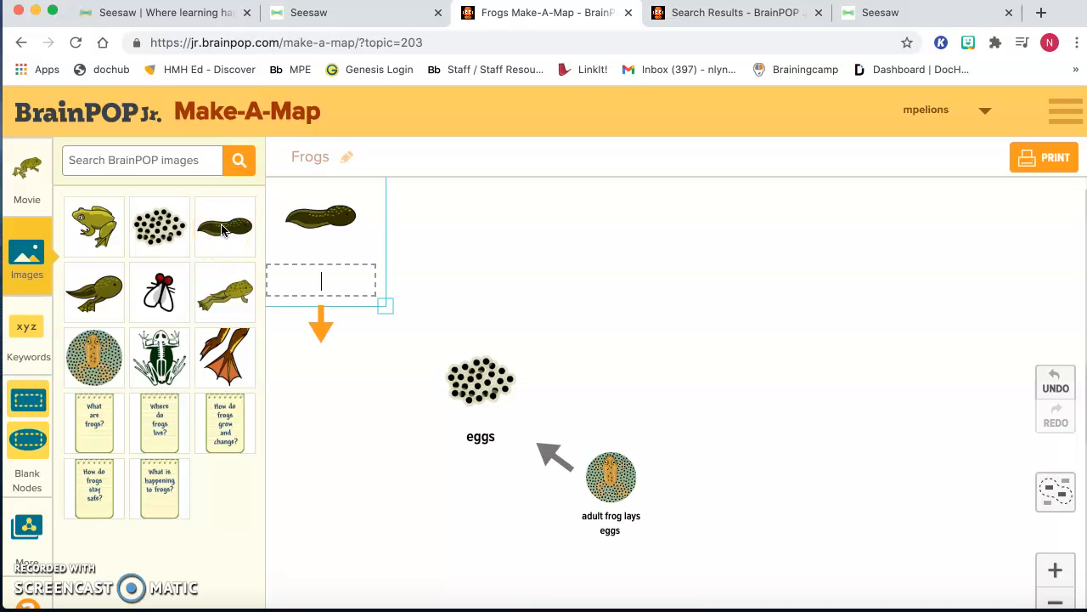
drag(330, 223, 441, 255)
click(434, 310)
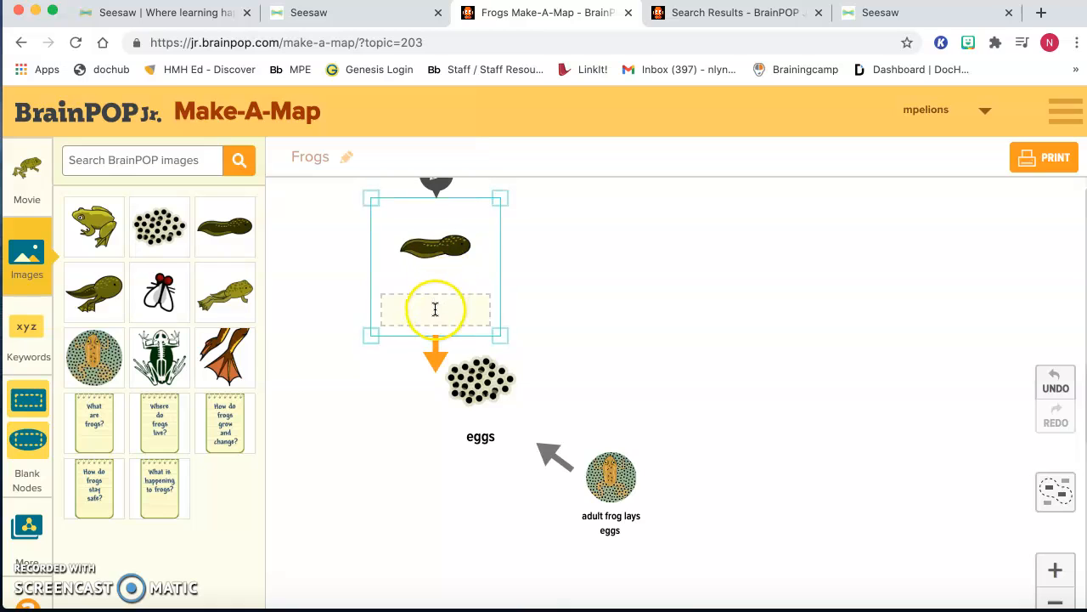
text(tadpole)
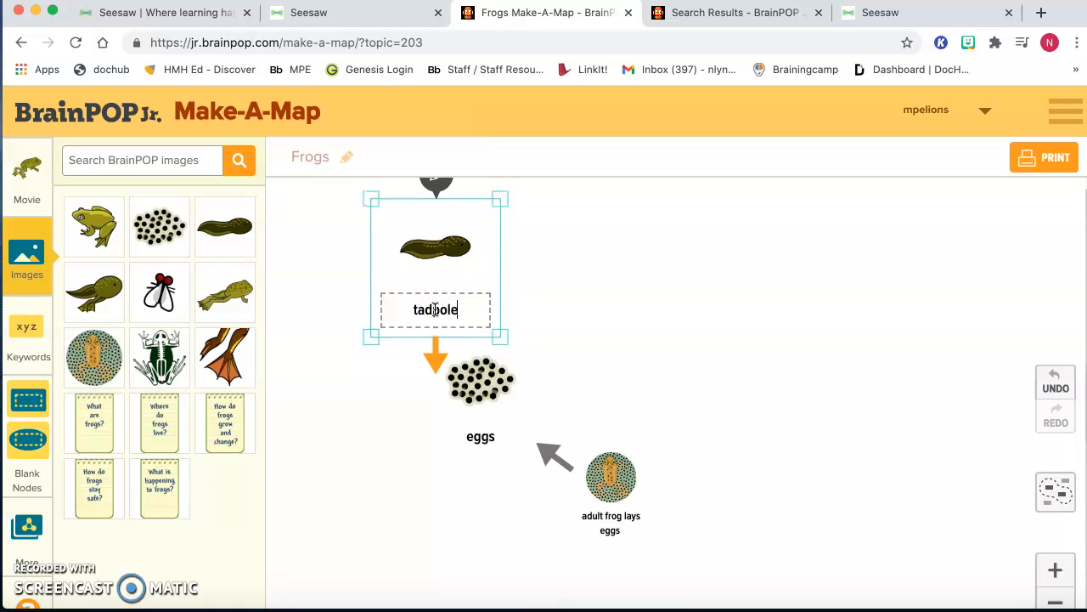
click(609, 290)
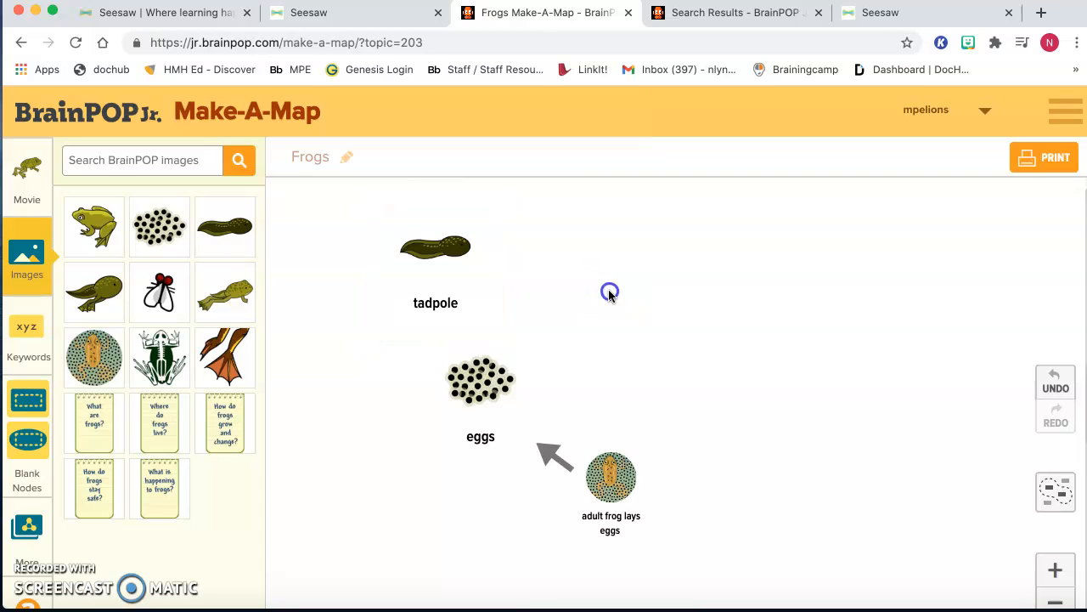
- Shrink the tadpole node slightly from its upper-left corner
click(433, 251)
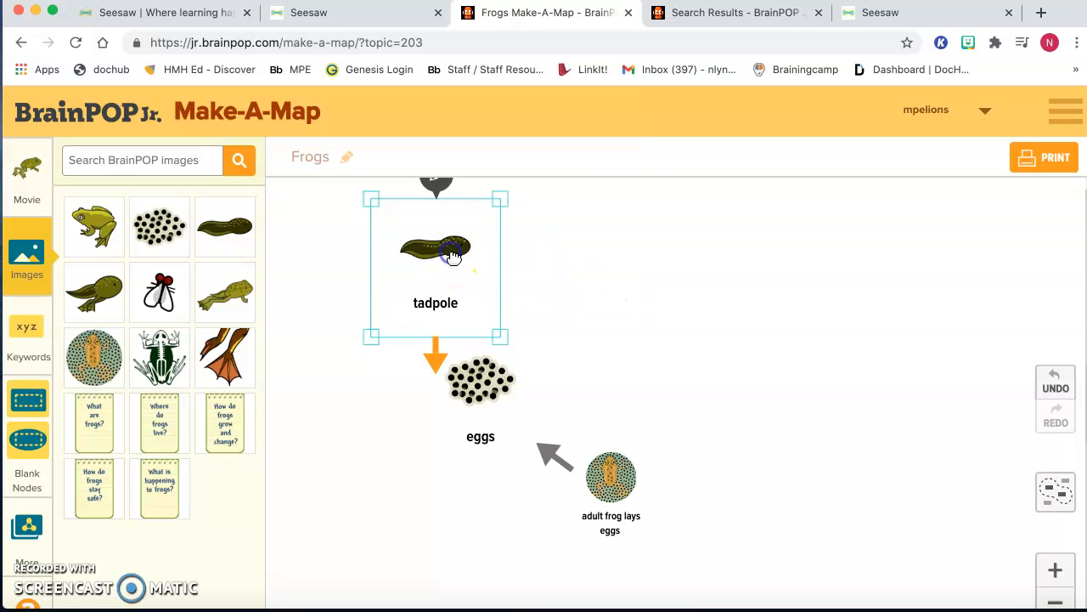
click(433, 359)
drag(370, 199, 386, 217)
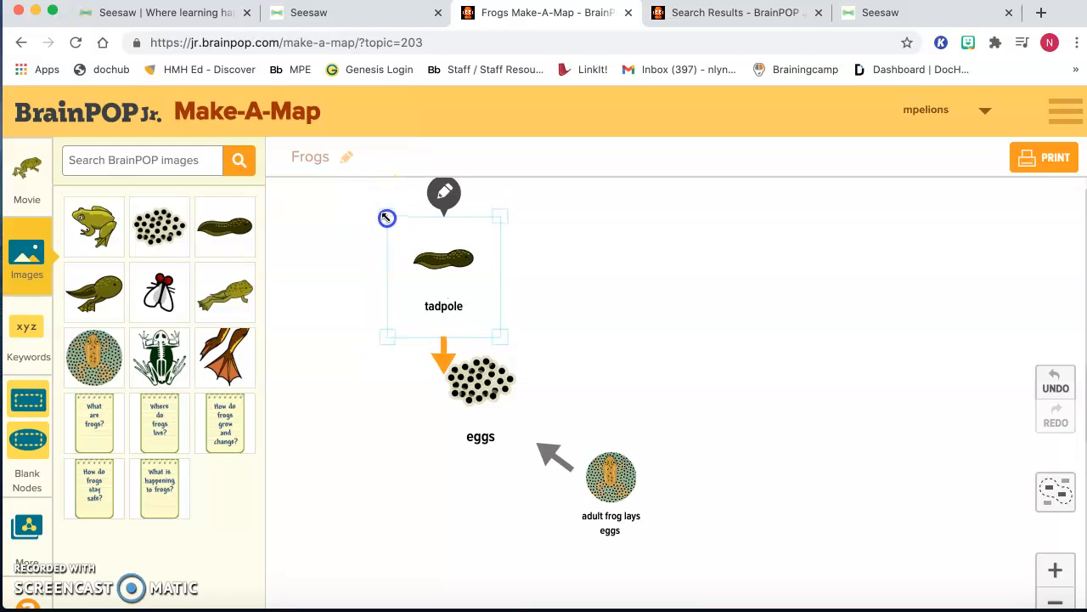
click(445, 195)
click(553, 224)
- Connect the tadpole node to the eggs node with an arrow that keeps only the eggs-end arrowhead
click(443, 306)
click(441, 355)
drag(443, 355, 470, 355)
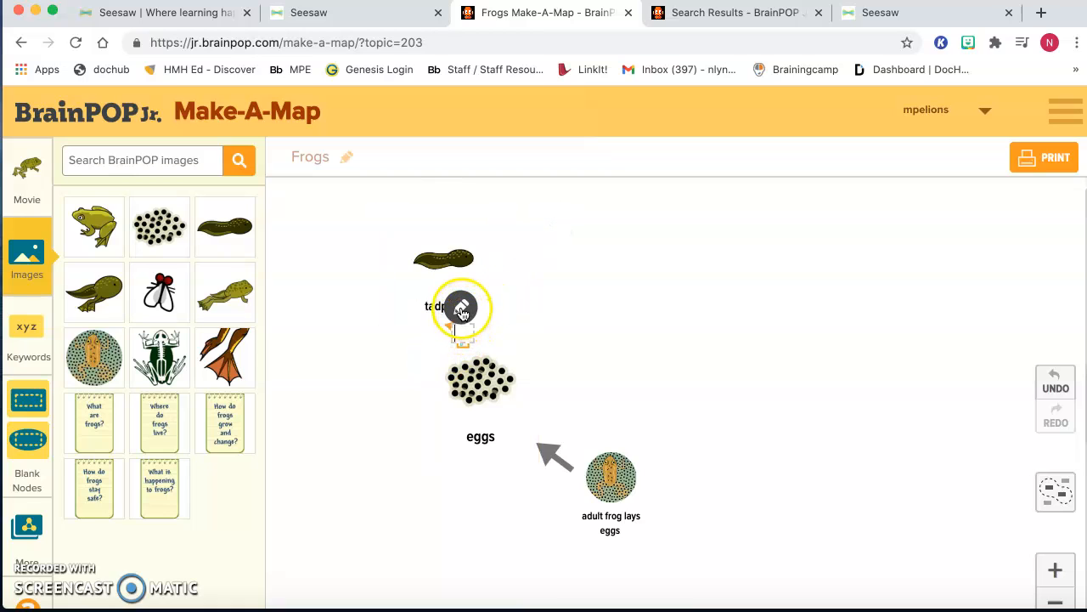
click(462, 307)
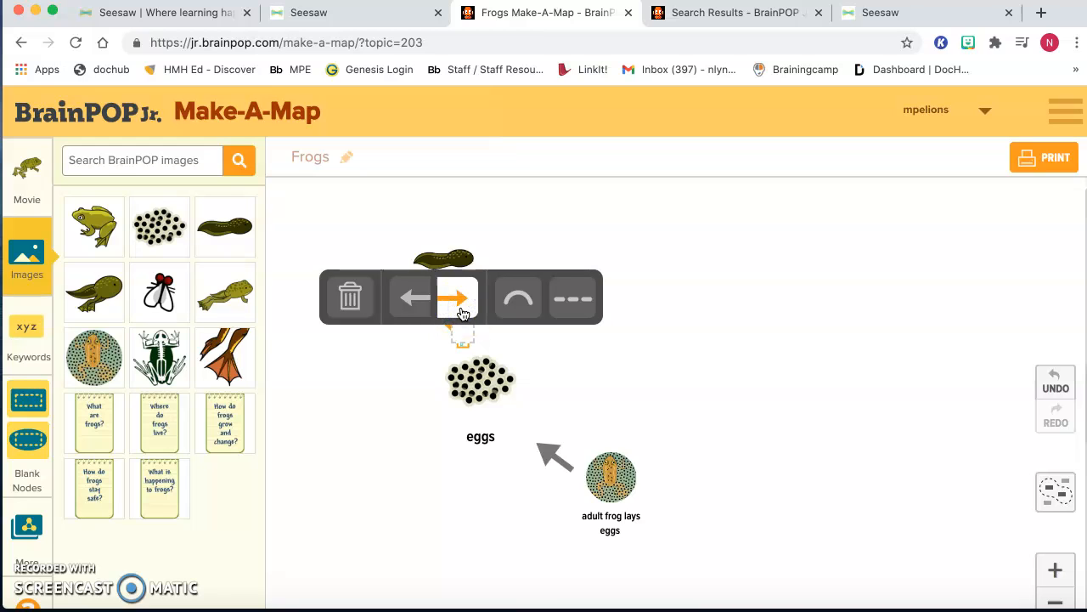
click(414, 297)
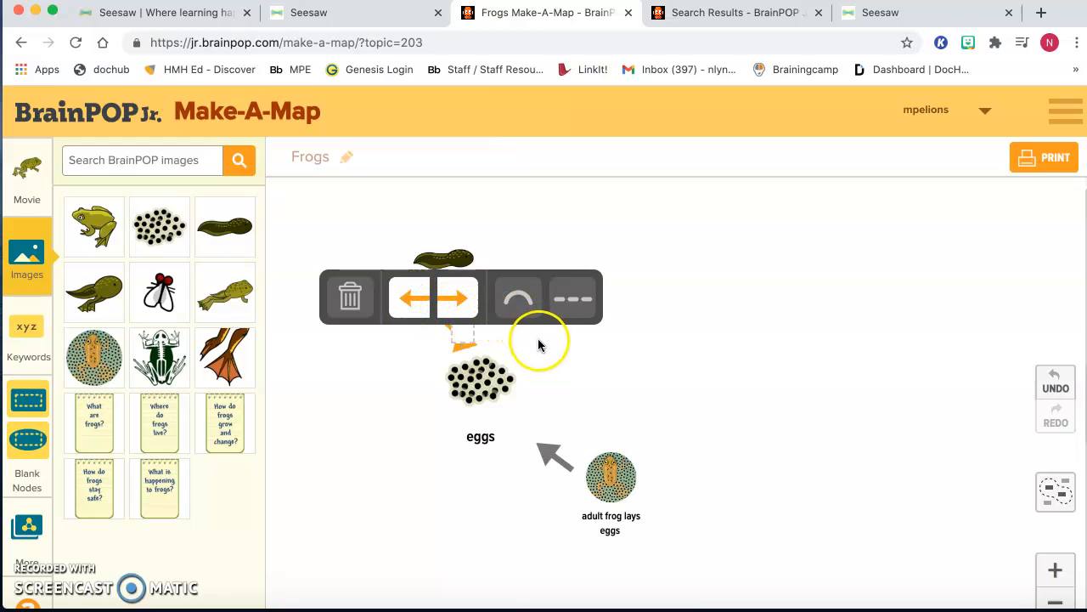
click(414, 297)
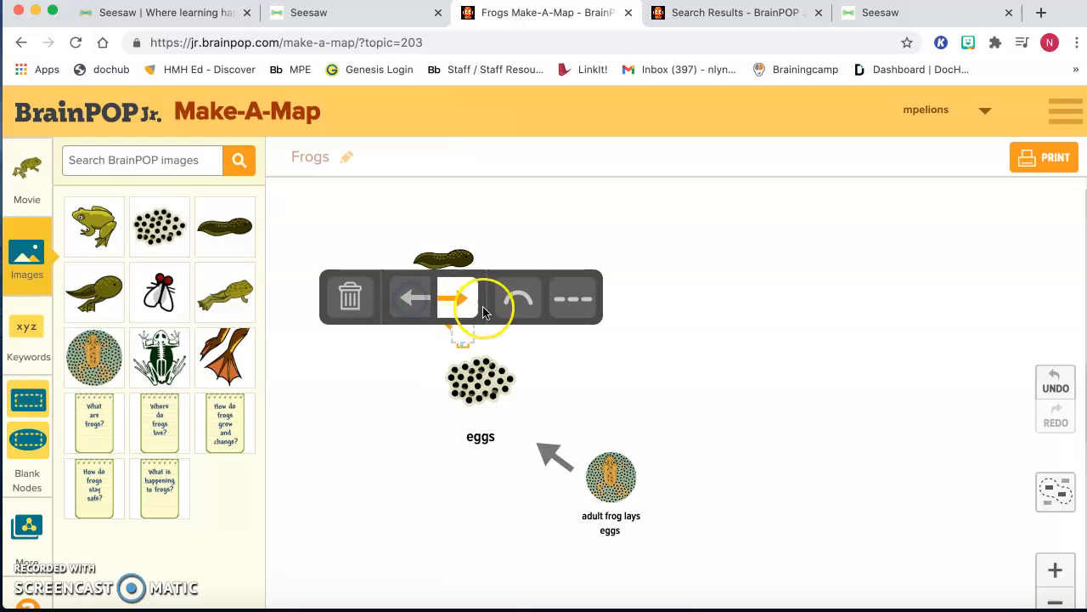
click(533, 360)
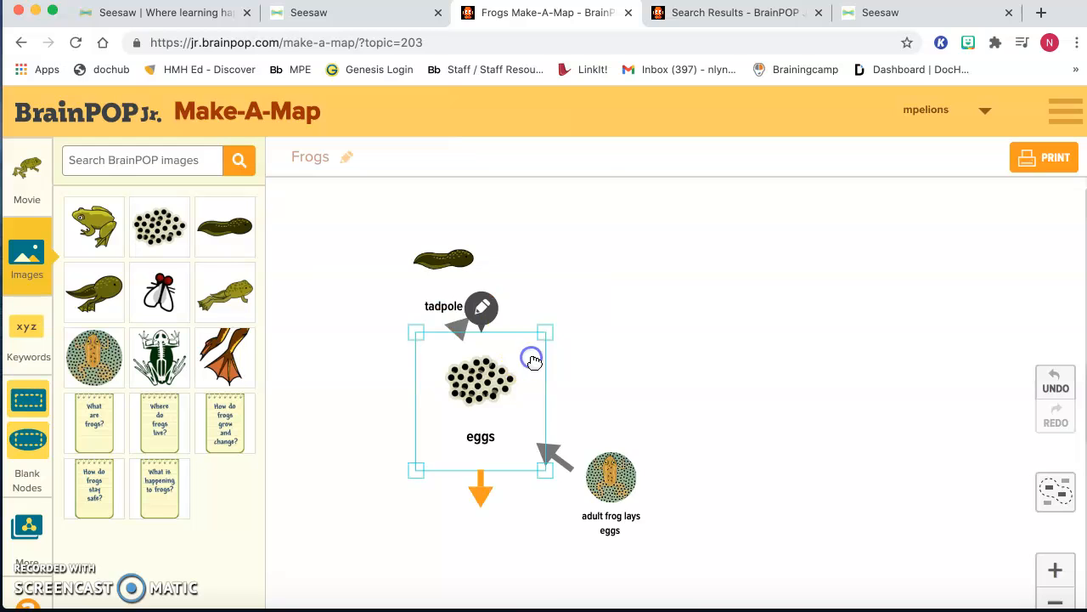
- Move the tadpole node slightly up and left, and remove the connecting arrow's eggs-end arrowhead
click(458, 289)
drag(461, 322, 459, 311)
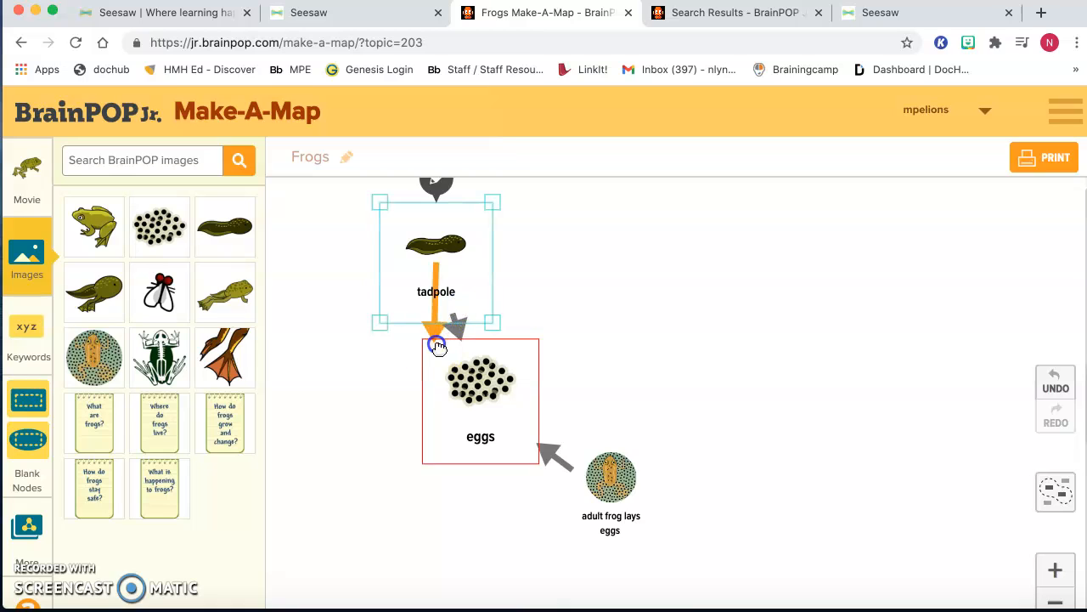
click(457, 328)
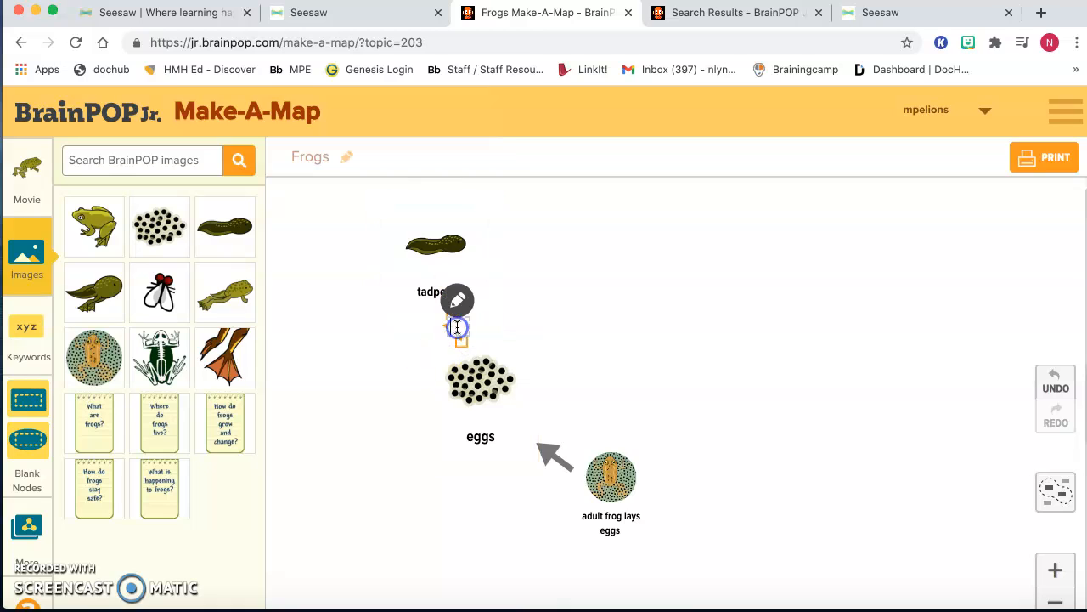
click(458, 302)
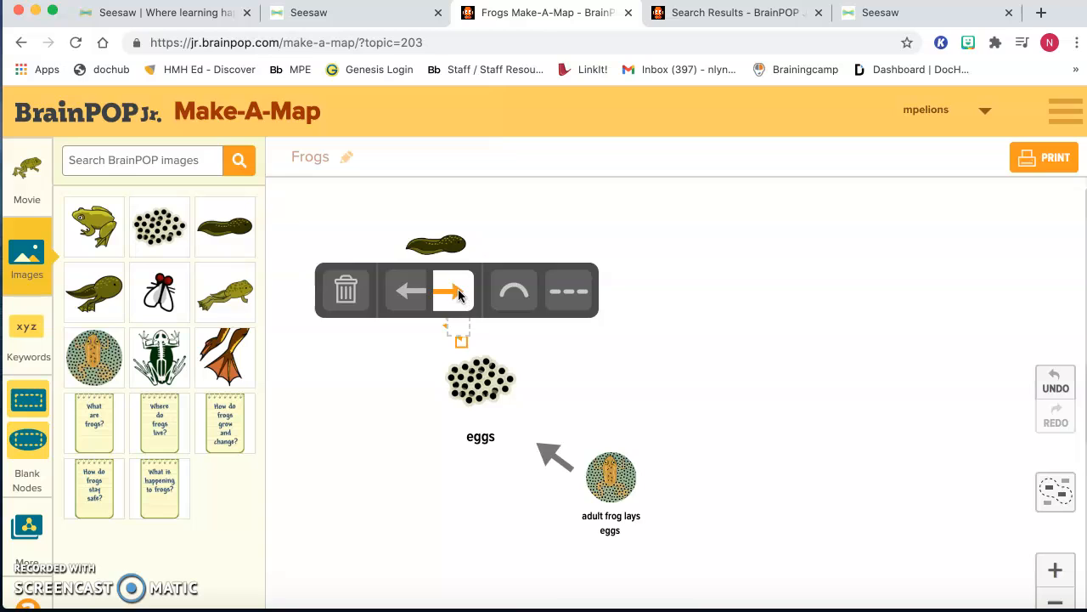
click(458, 293)
click(617, 258)
- Shrink the tadpole node further from its lower-right corner to widen the gap to the eggs
click(461, 315)
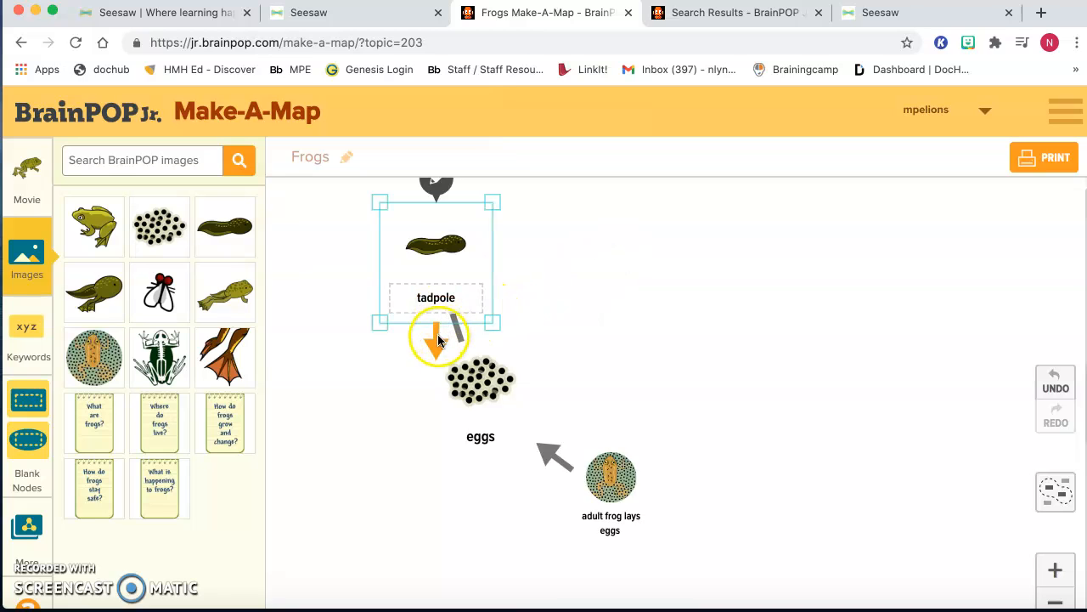
click(450, 299)
click(463, 326)
drag(436, 340, 371, 294)
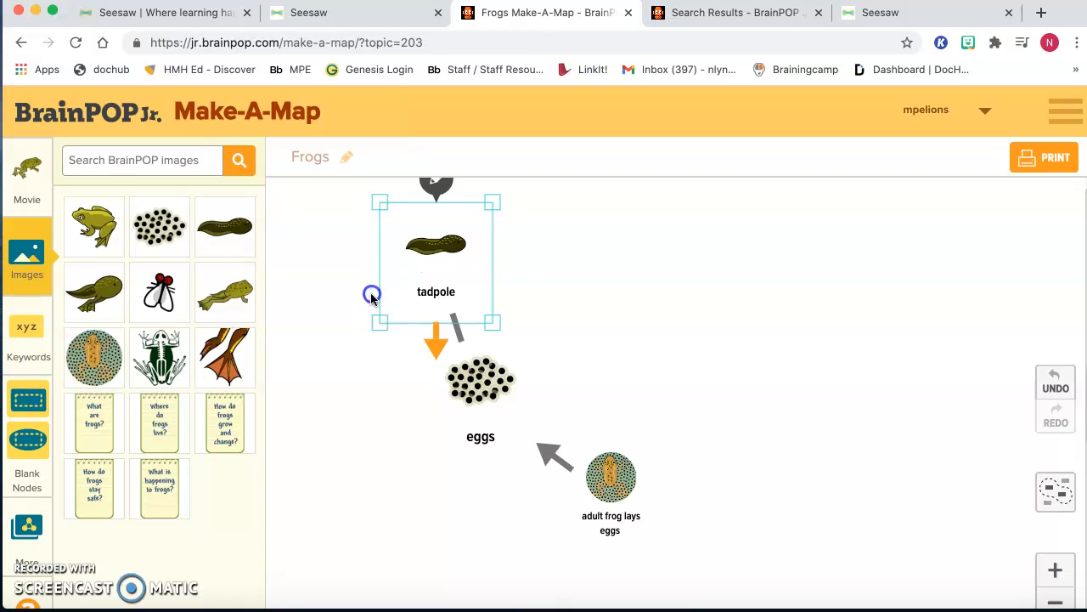
drag(485, 326, 480, 290)
- Set the connector between the eggs and the tadpole to a single arrowhead pointing to the tadpole
click(449, 296)
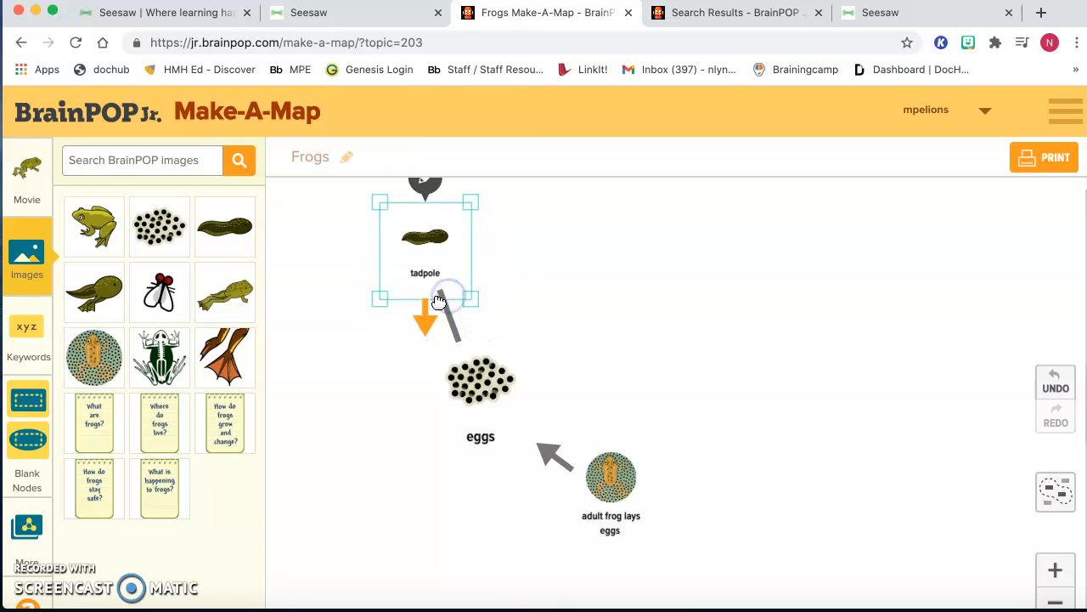
click(435, 301)
click(443, 294)
click(449, 290)
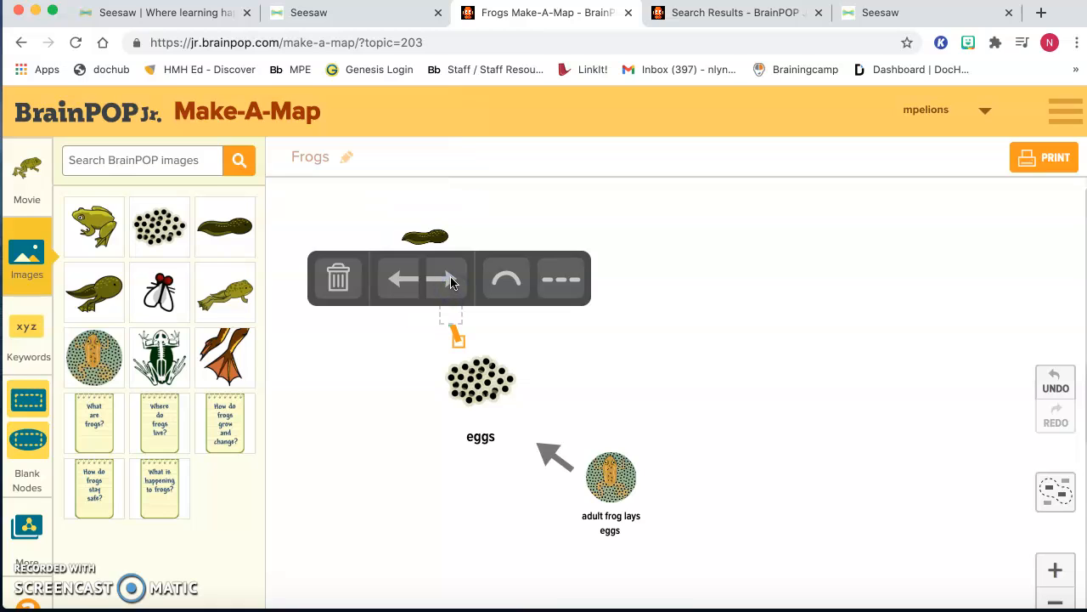
click(449, 281)
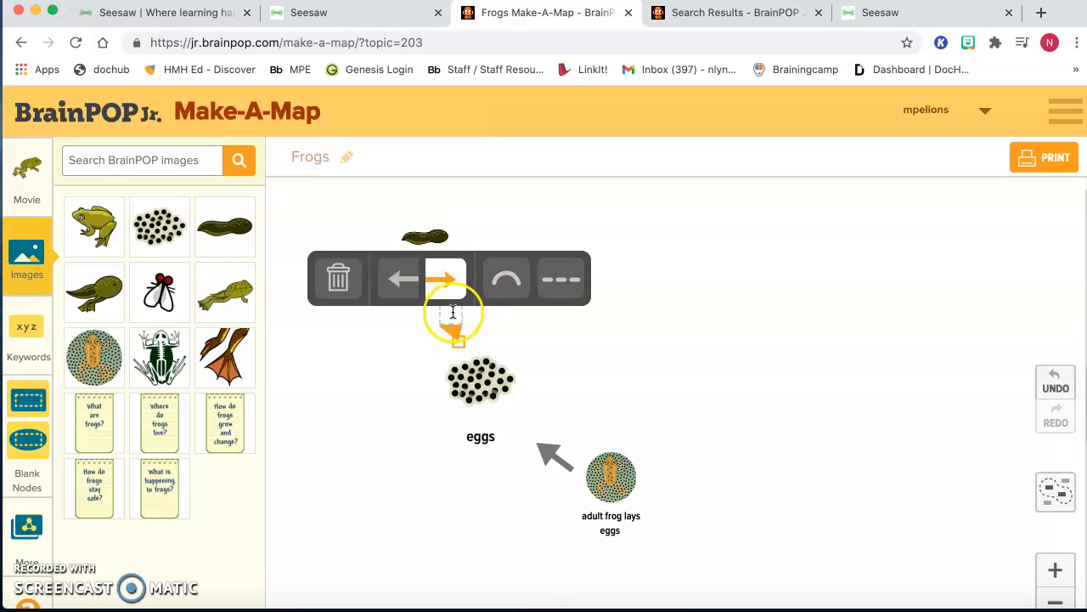
click(405, 281)
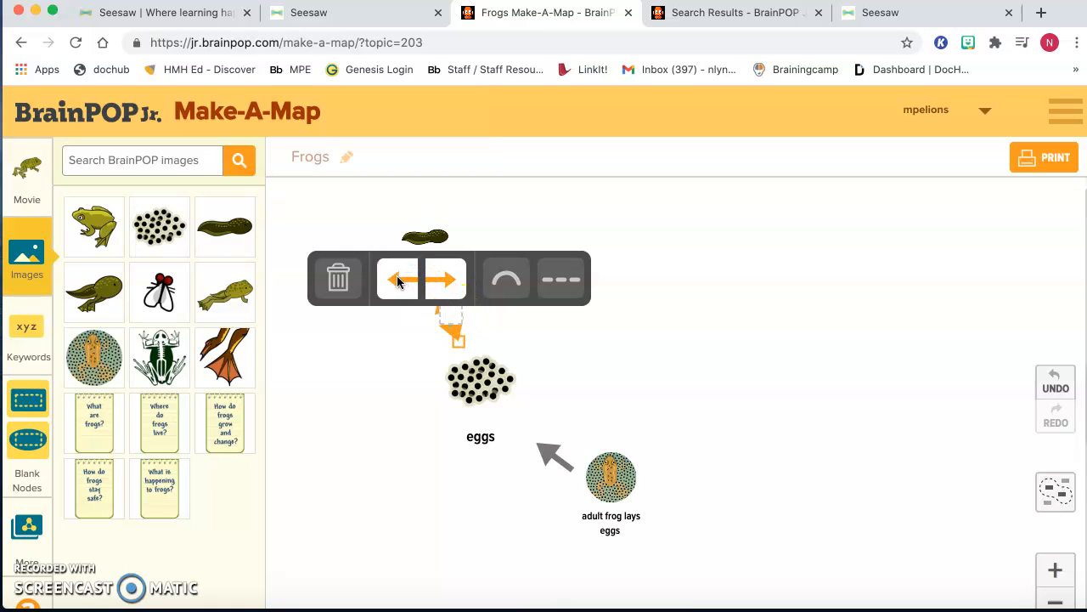
click(395, 281)
click(391, 280)
click(448, 281)
click(505, 334)
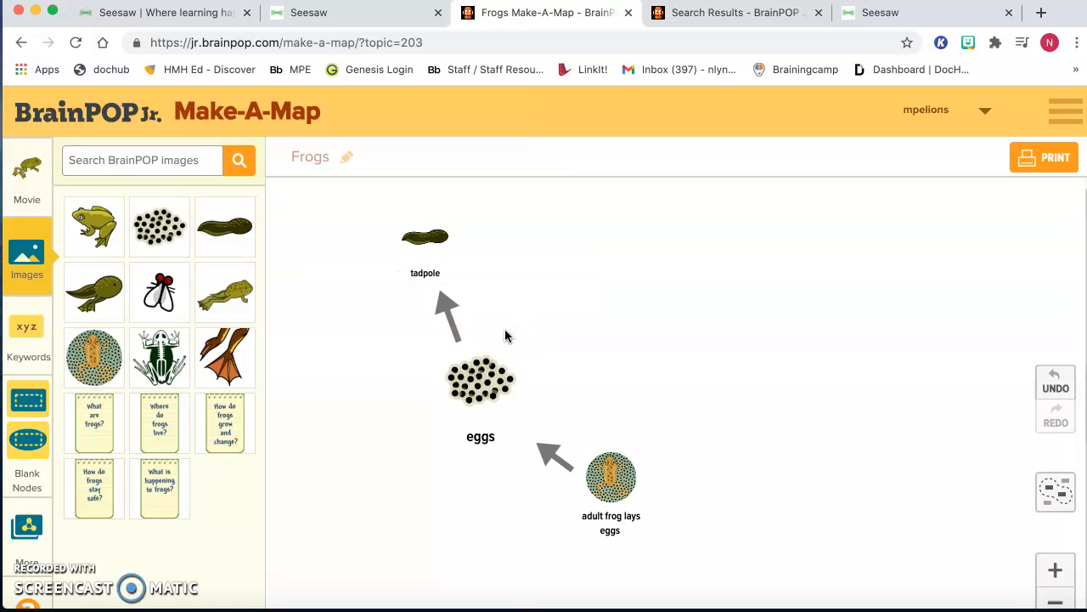